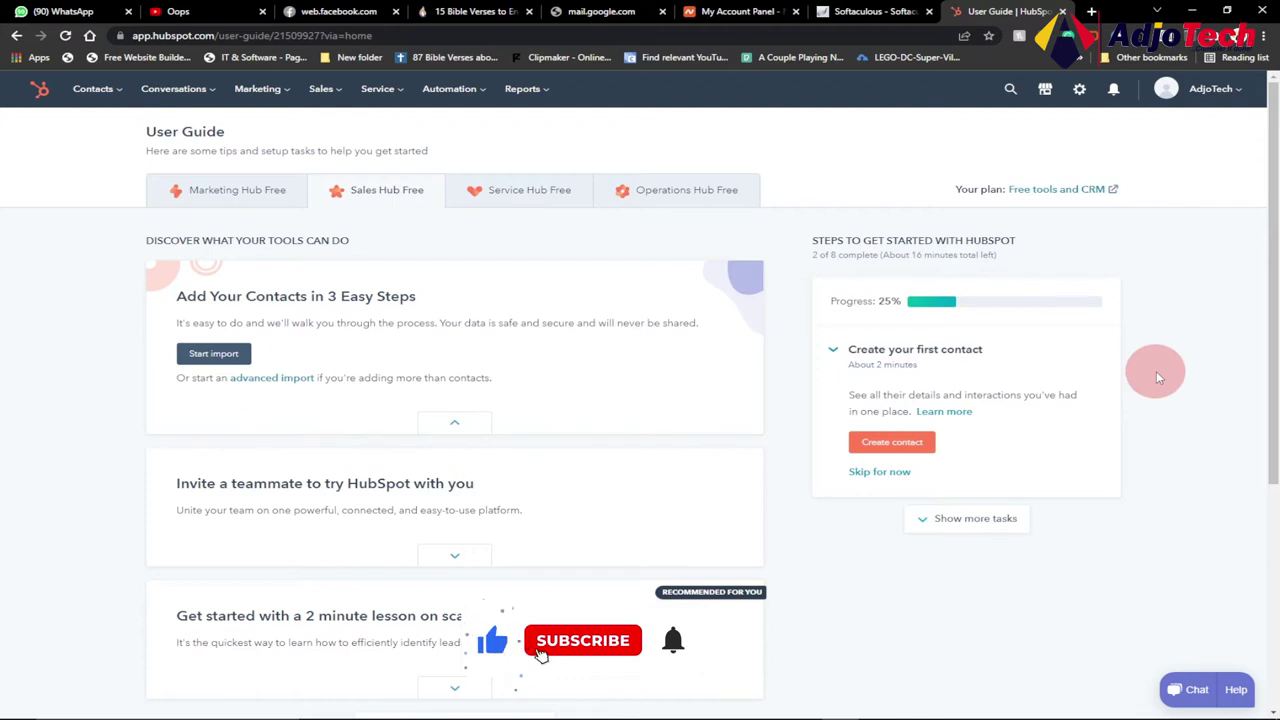
Open the marketing email configuration in the account settings.
{"action": "left_click", "coordinate": [1081, 92]}
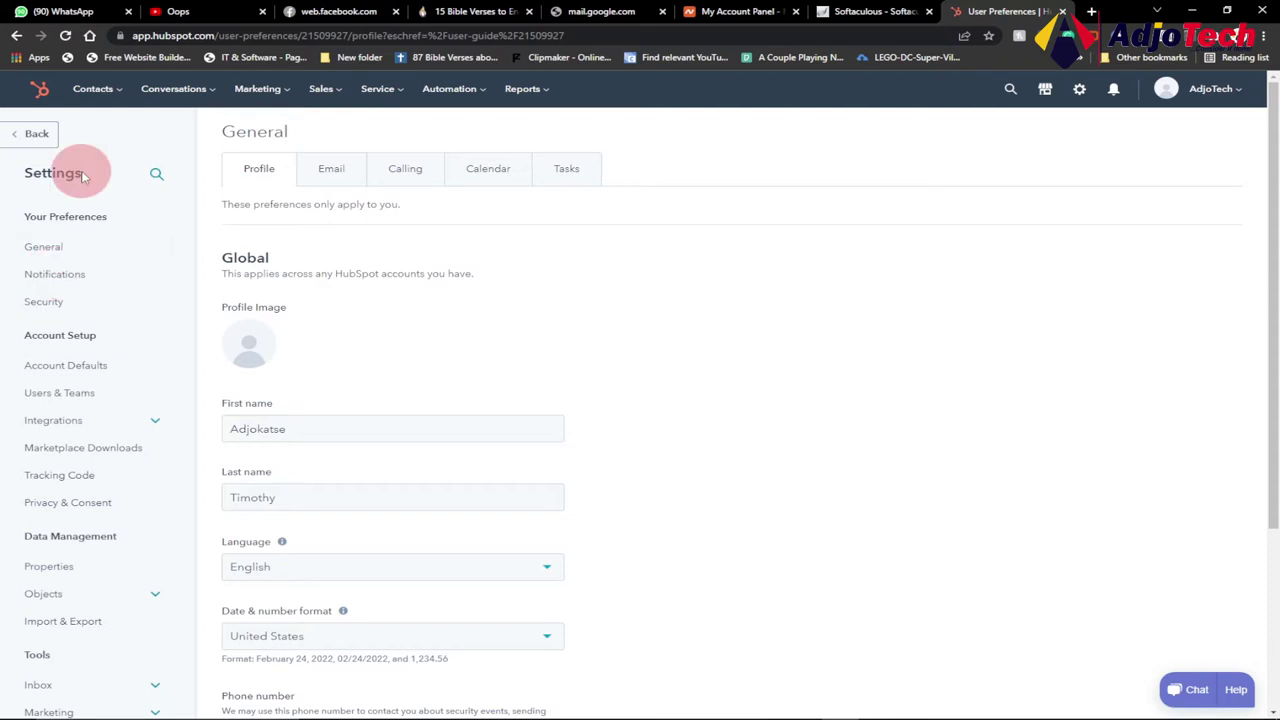
{"action": "scroll", "coordinate": [143, 523], "scroll_direction": "down", "scroll_amount": 3}
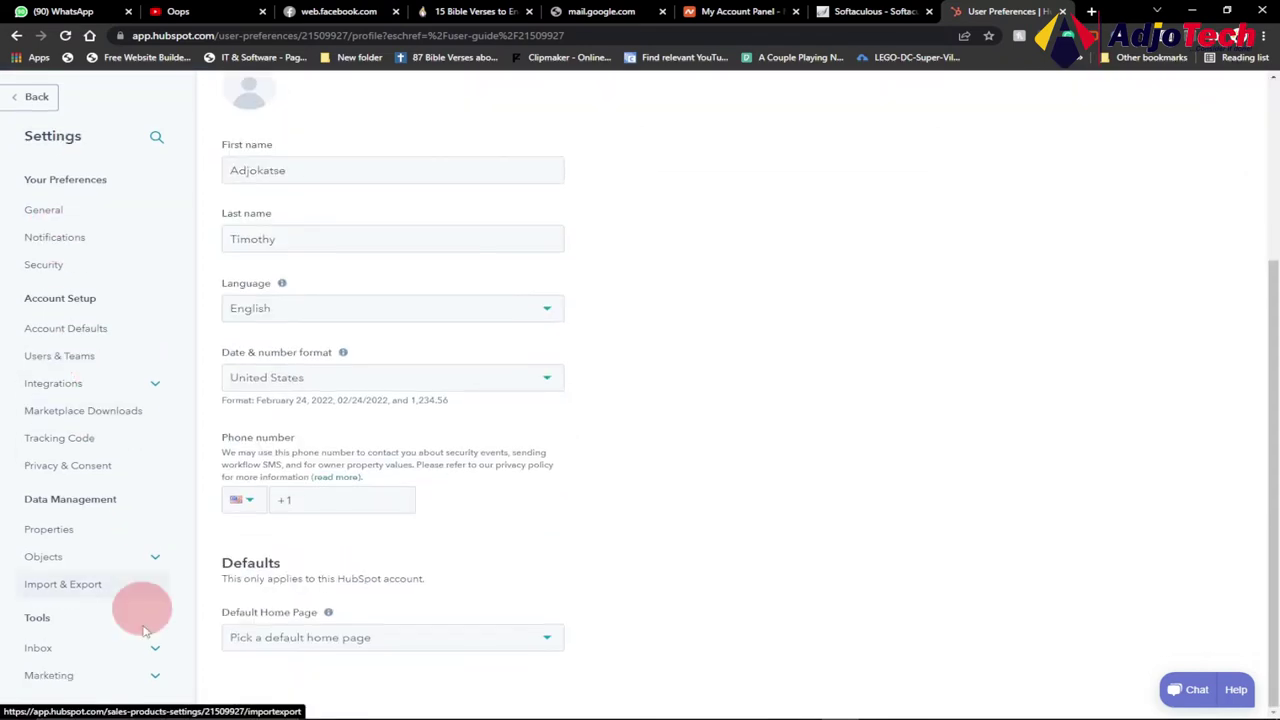
{"action": "left_click", "coordinate": [153, 680]}
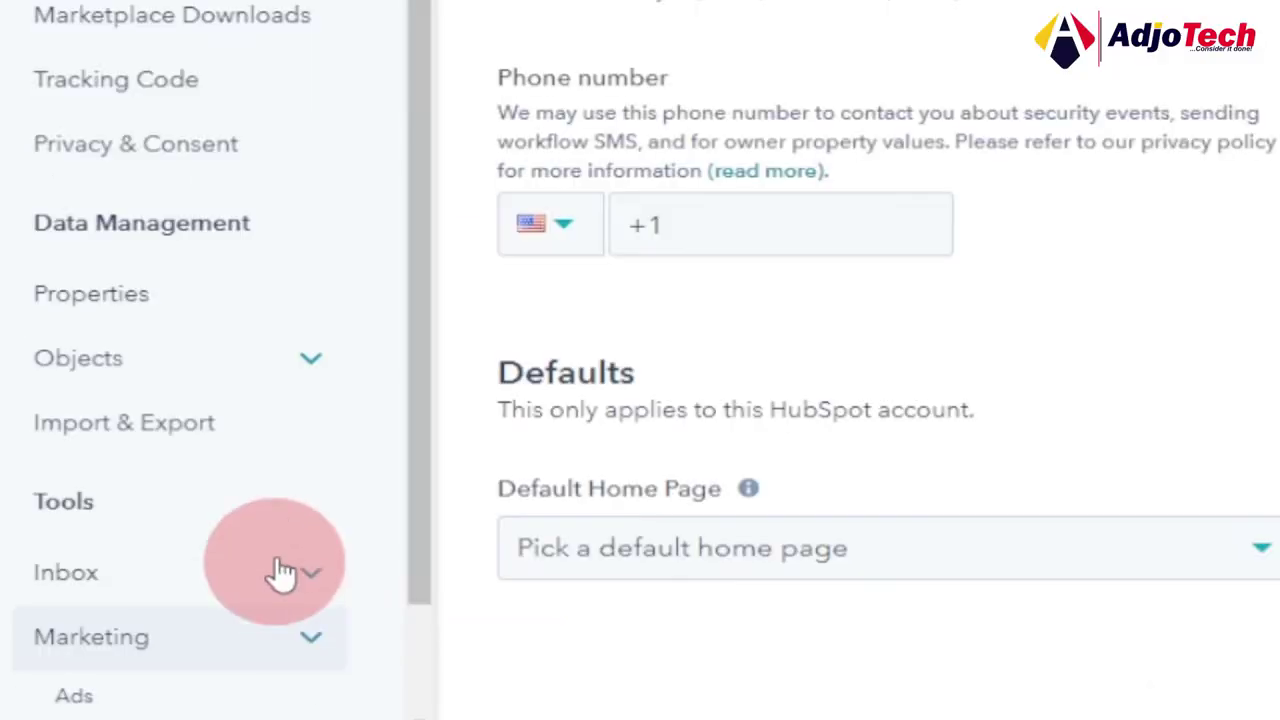
{"action": "scroll", "coordinate": [129, 646], "scroll_direction": "down", "scroll_amount": 1}
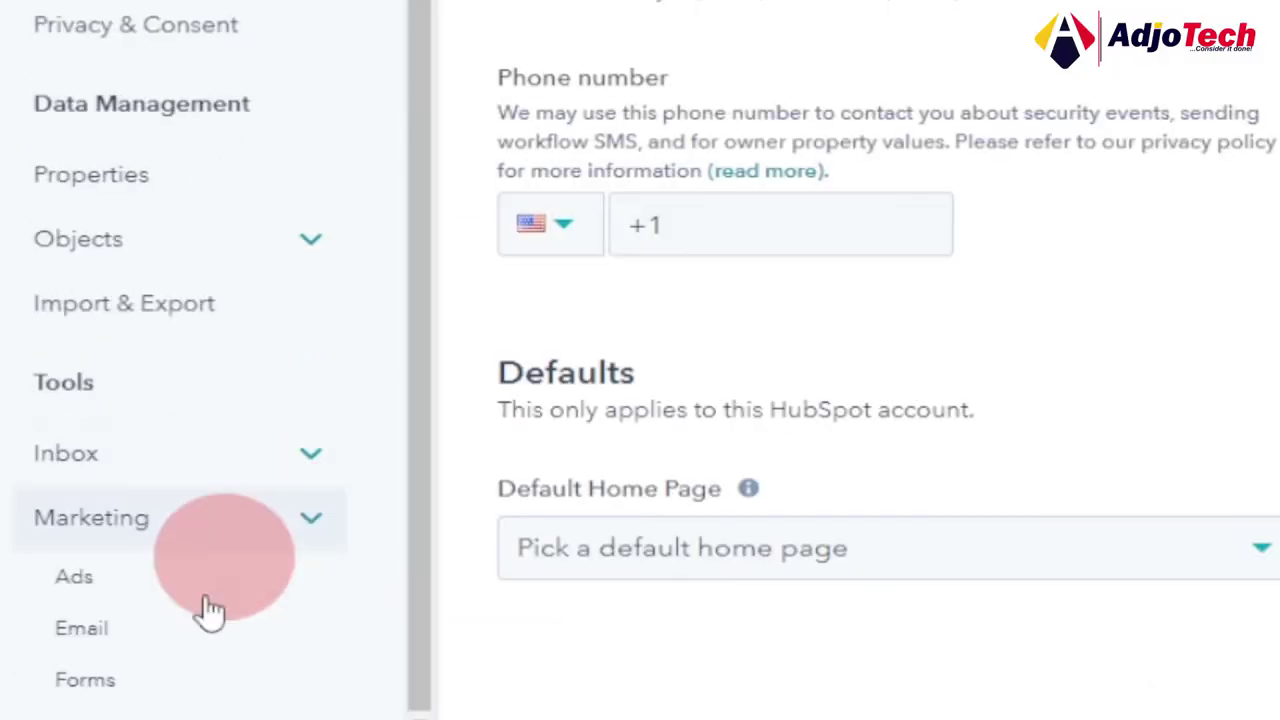
{"action": "left_click", "coordinate": [148, 650]}
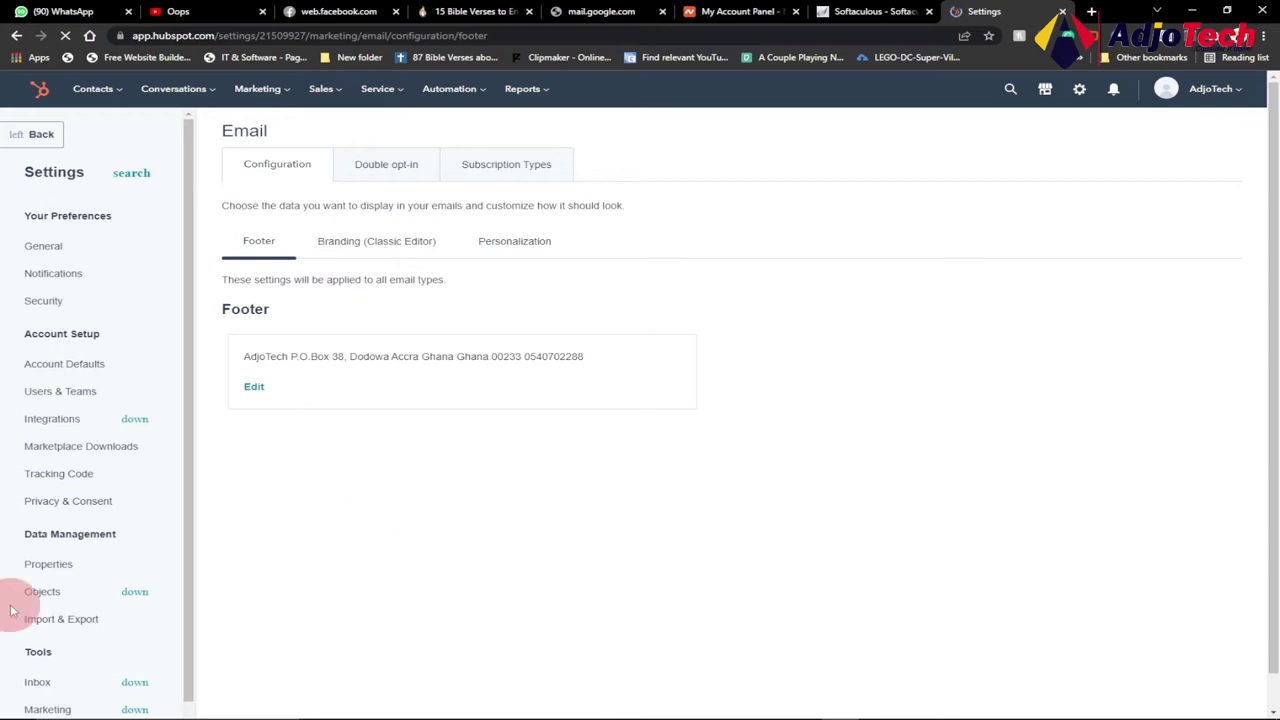
Open the default email footer's company and address details, save them, and confirm the footer update.
{"action": "scroll", "coordinate": [140, 580], "scroll_direction": "down", "scroll_amount": 1}
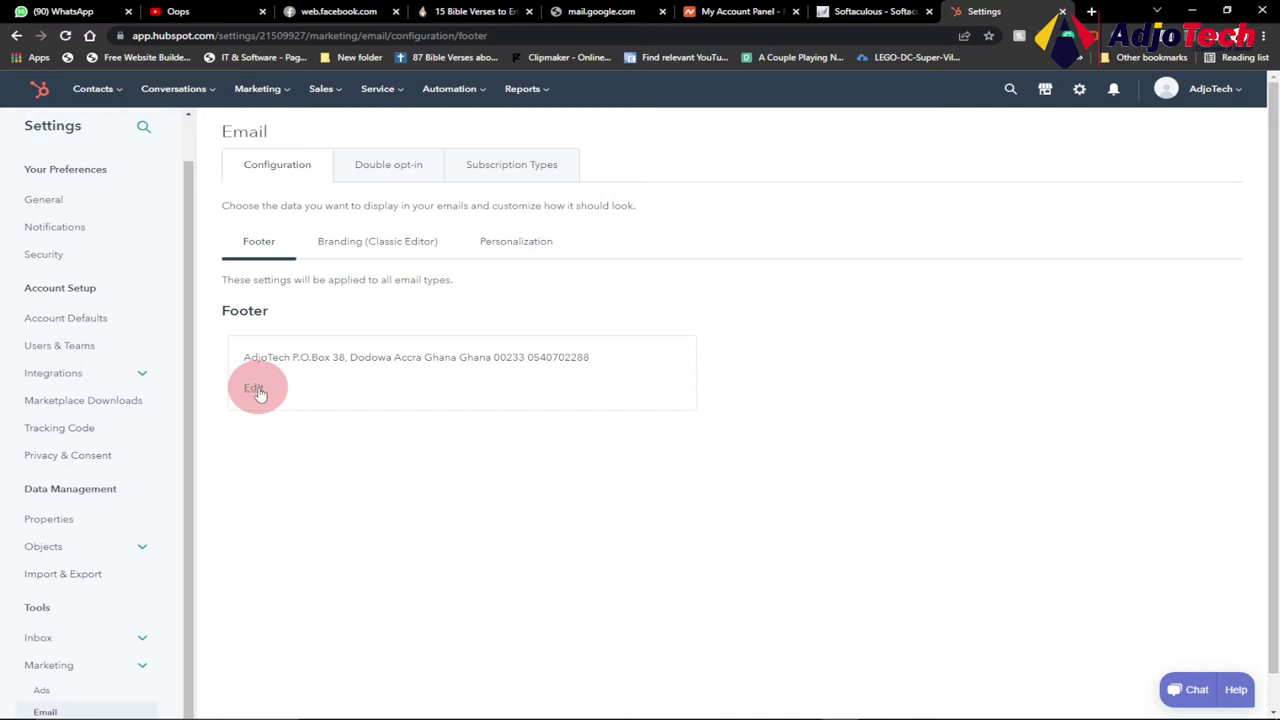
{"action": "left_click", "coordinate": [255, 388]}
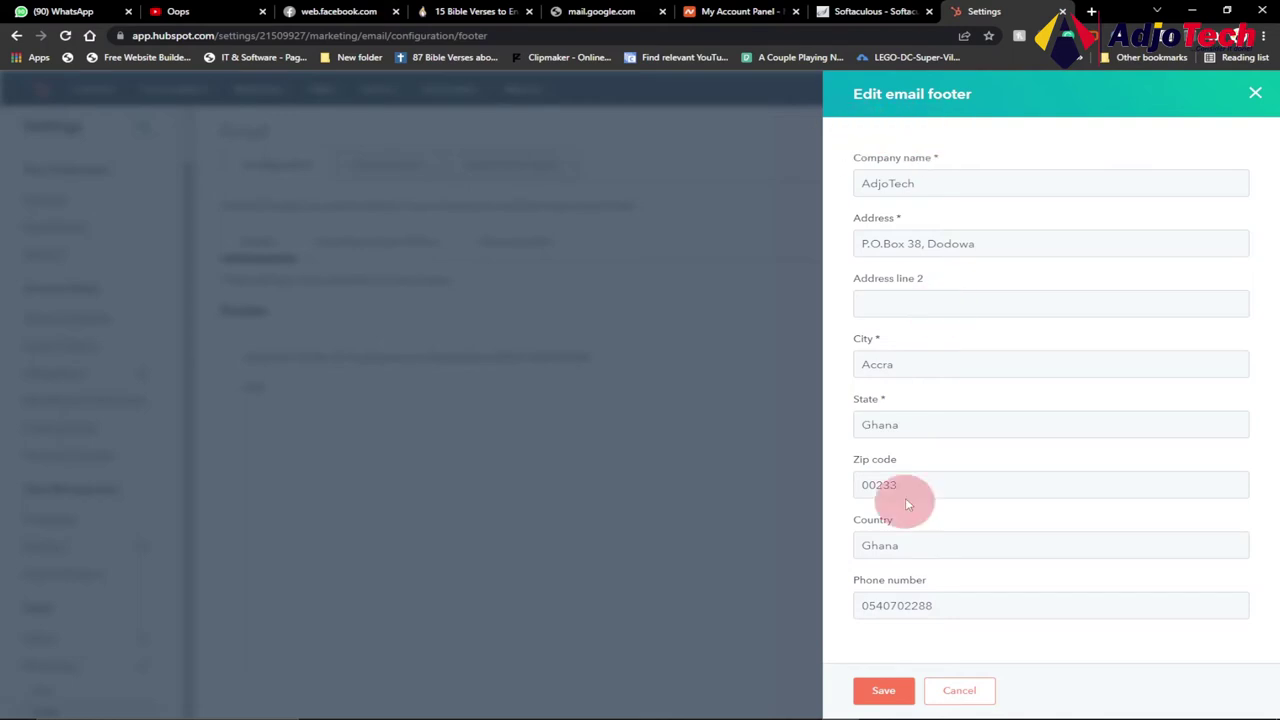
{"action": "left_click", "coordinate": [884, 693]}
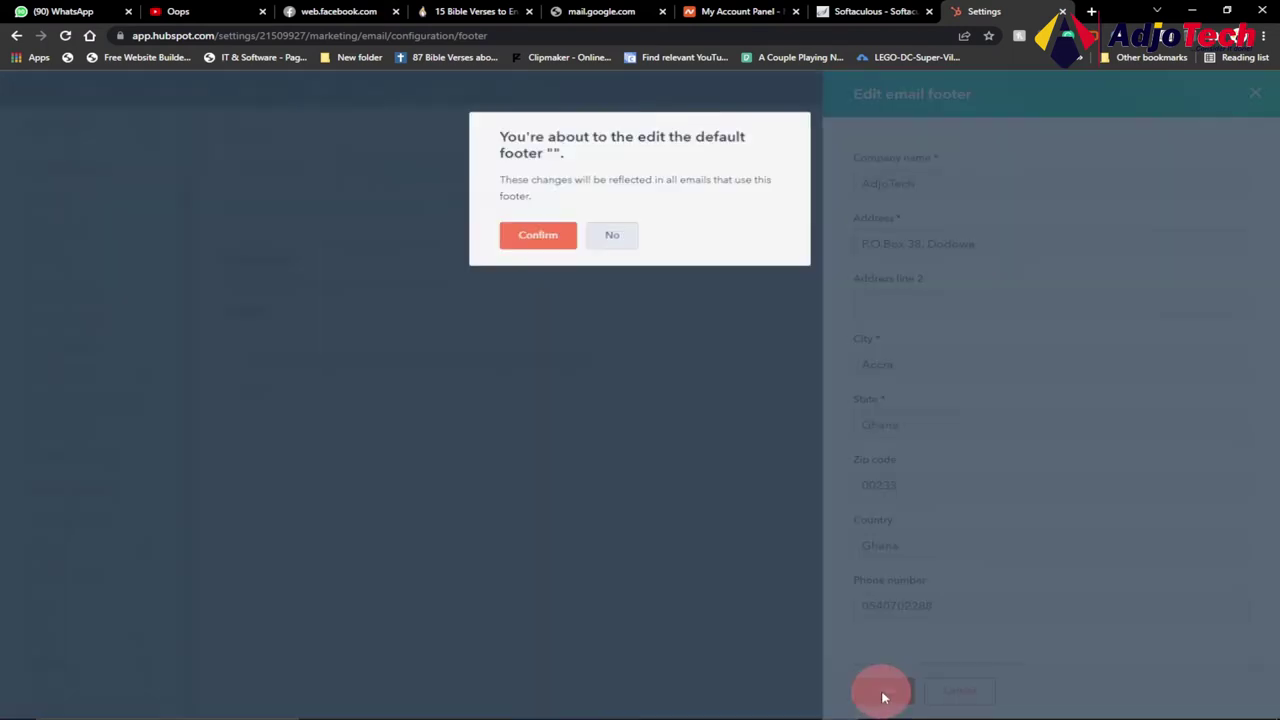
{"action": "left_click", "coordinate": [538, 238]}
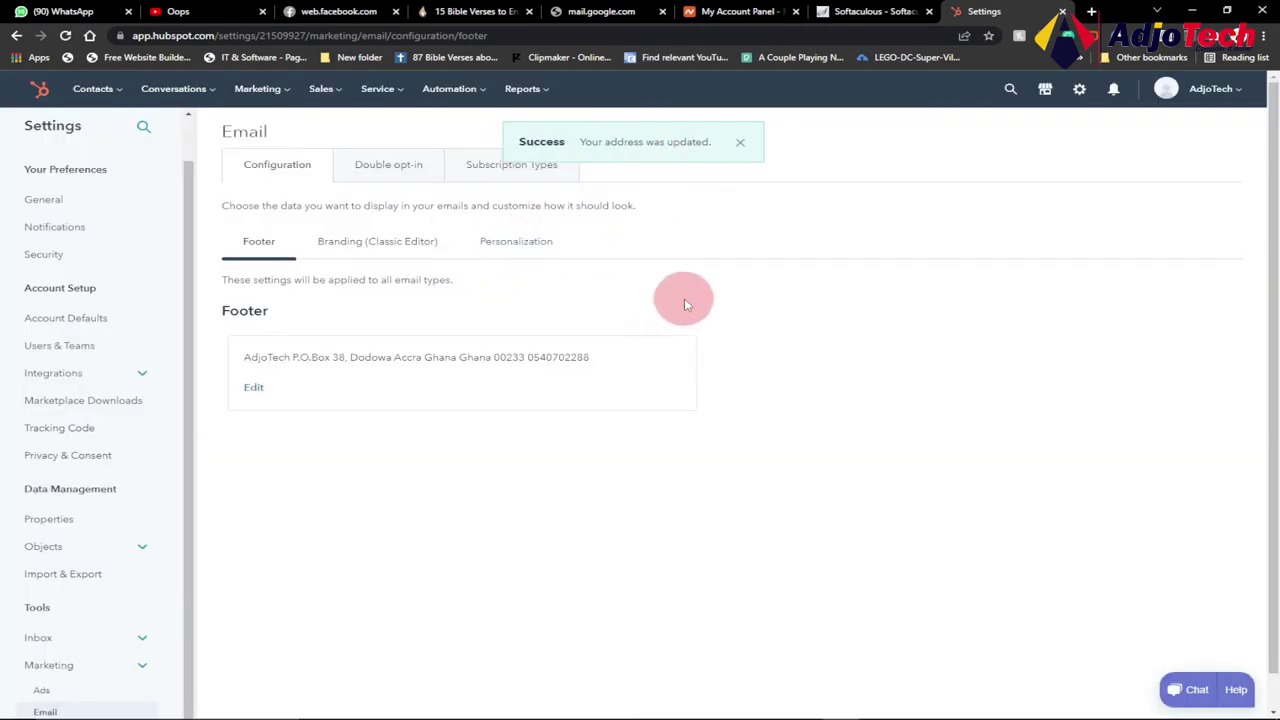
Start a new email subscription type and set its language to English.
{"action": "left_click", "coordinate": [512, 172]}
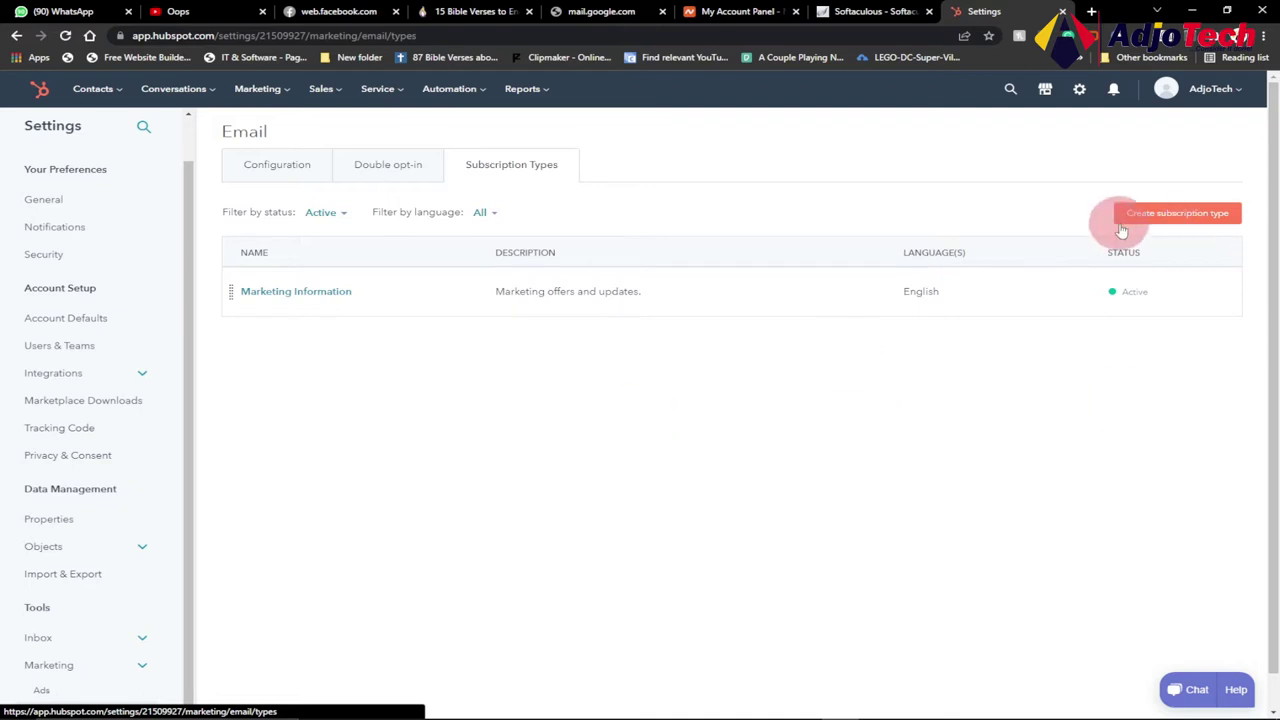
{"action": "left_click", "coordinate": [1173, 218]}
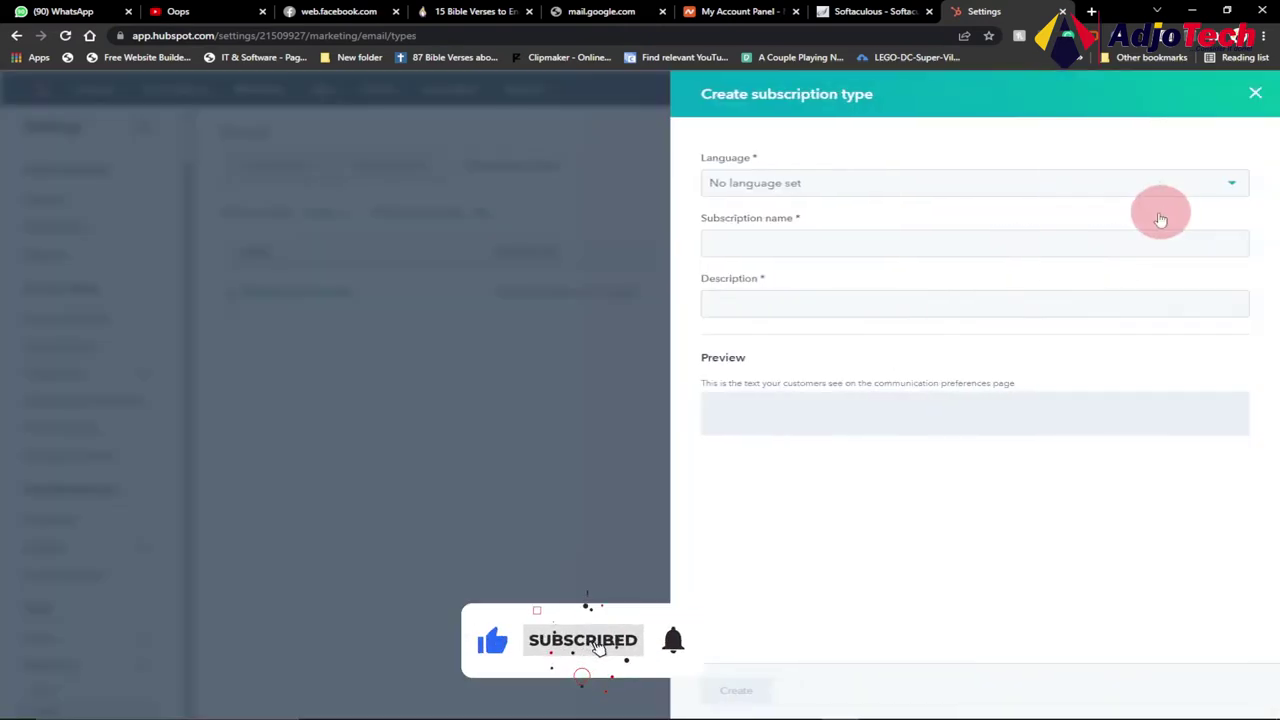
{"action": "left_click", "coordinate": [818, 193]}
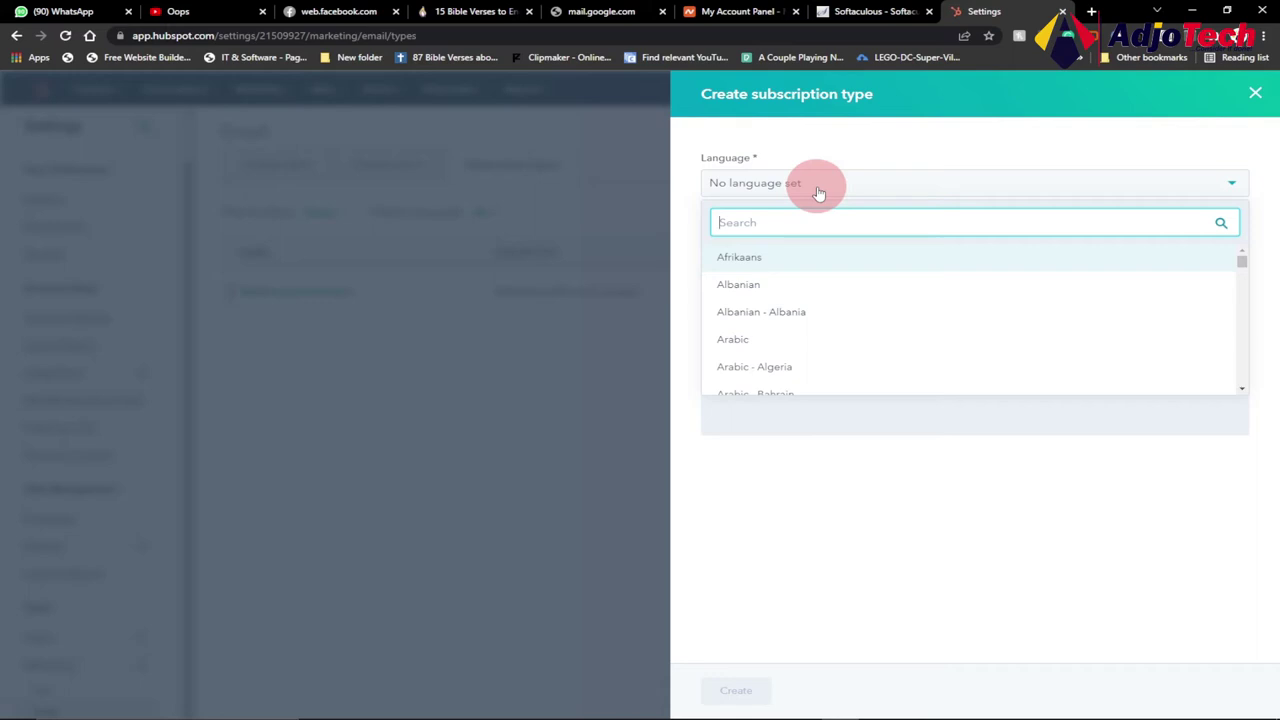
{"action": "type", "text": "en"}
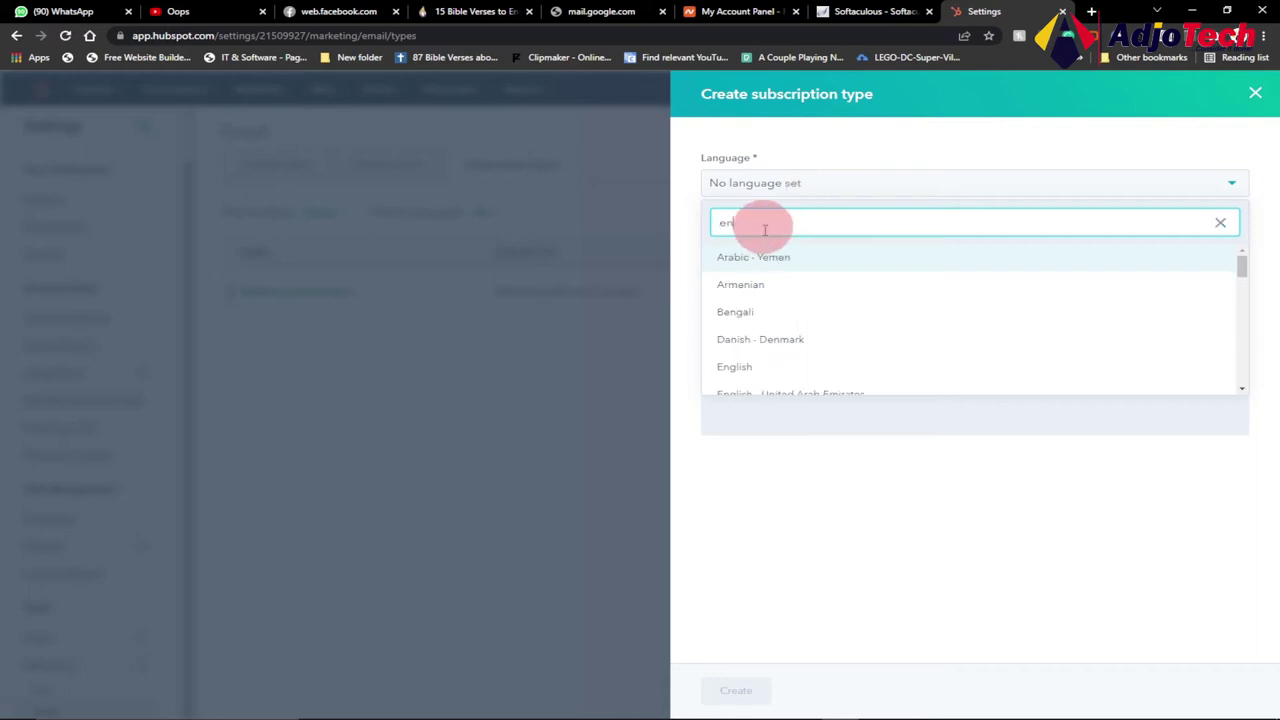
{"action": "left_click", "coordinate": [763, 367]}
Name the subscription "Video course", describe it as "learn website design for free", and create it.
{"action": "left_click", "coordinate": [766, 241]}
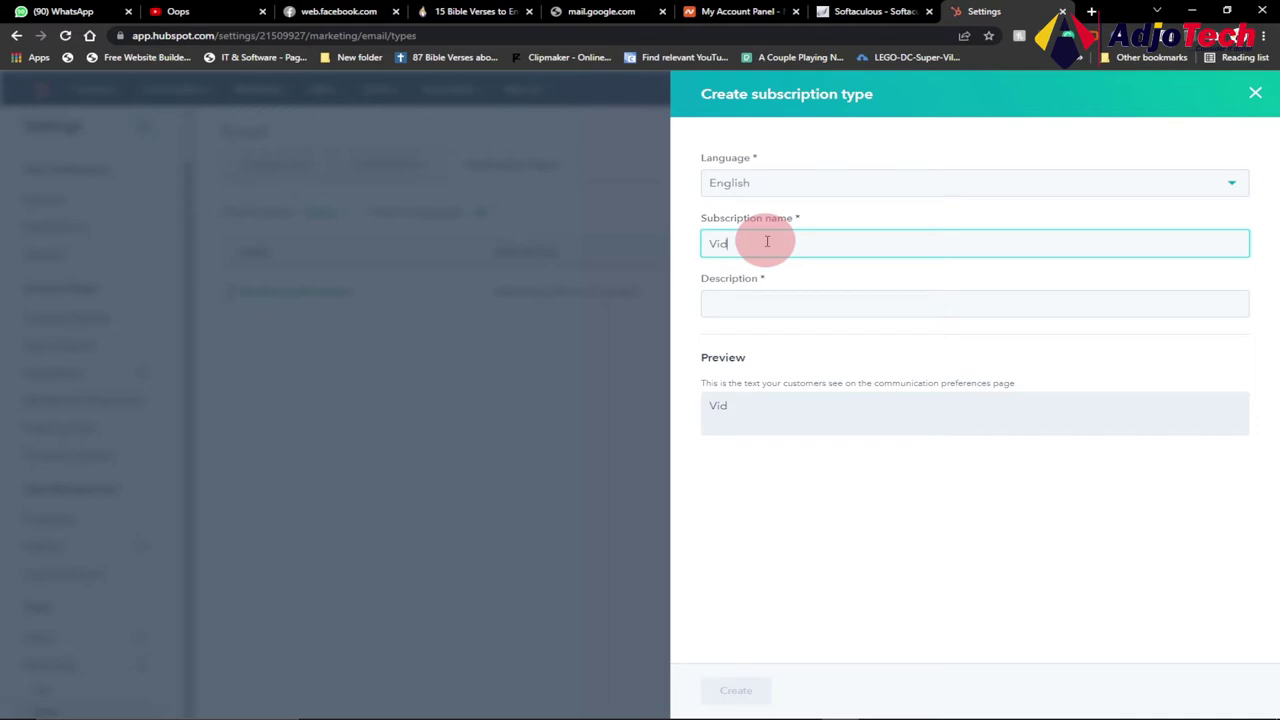
{"action": "type", "text": "course"}
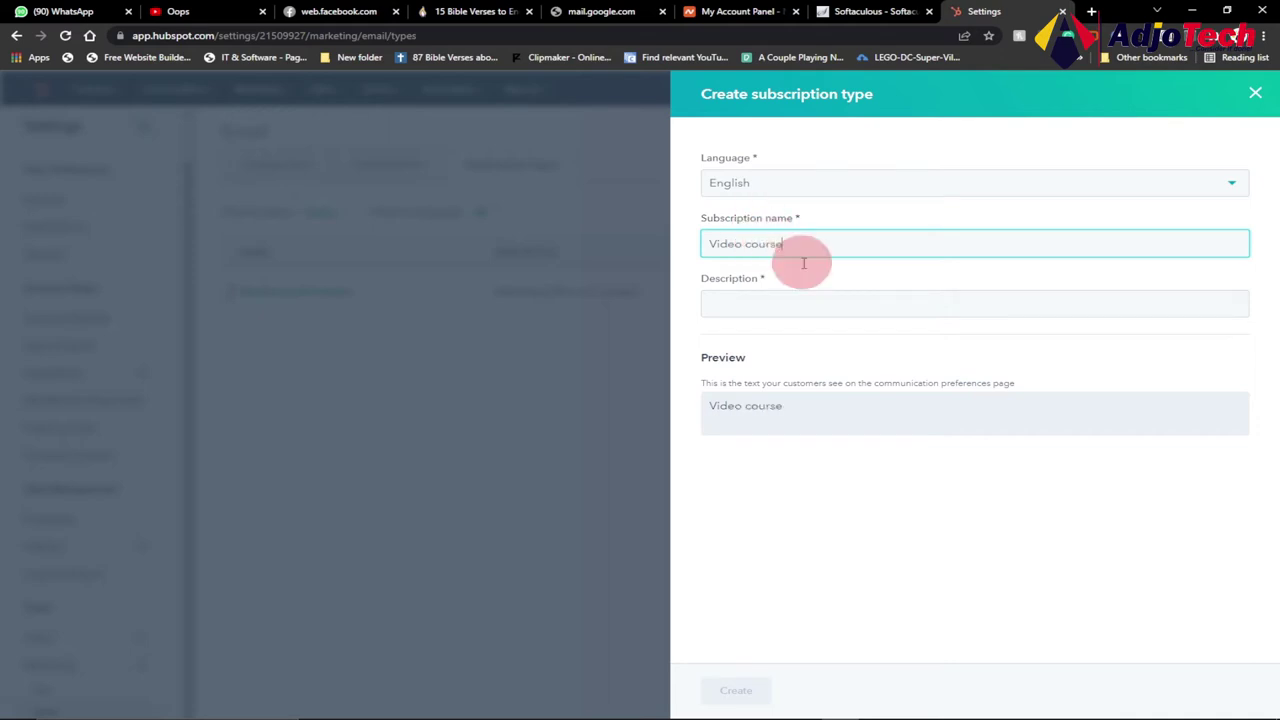
{"action": "left_click", "coordinate": [772, 298]}
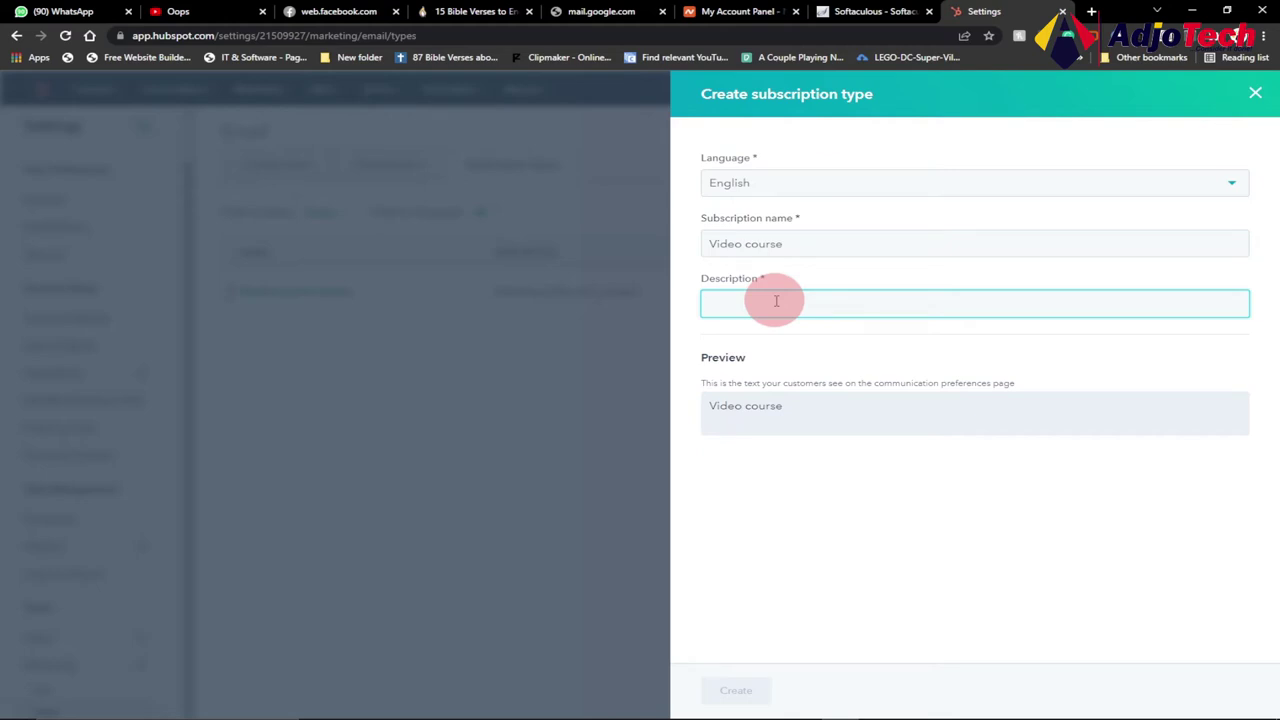
{"action": "type", "text": "learn"}
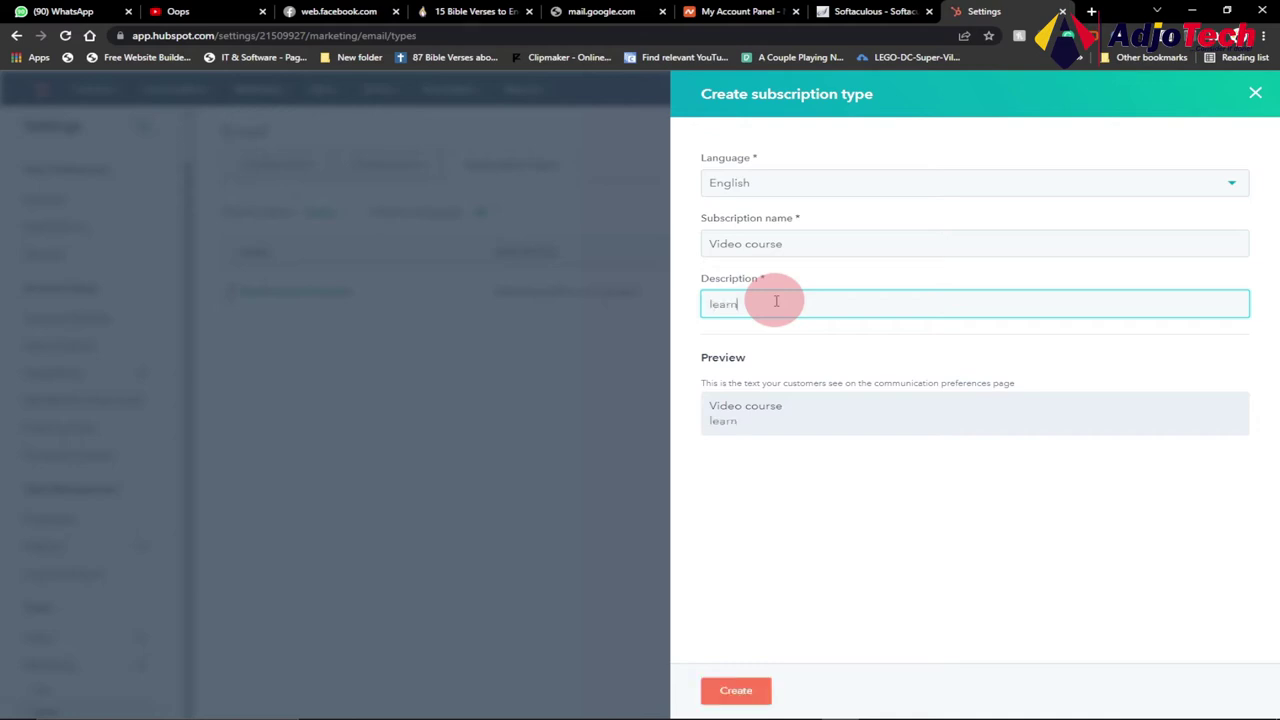
{"action": "type", "text": " website desingn for free"}
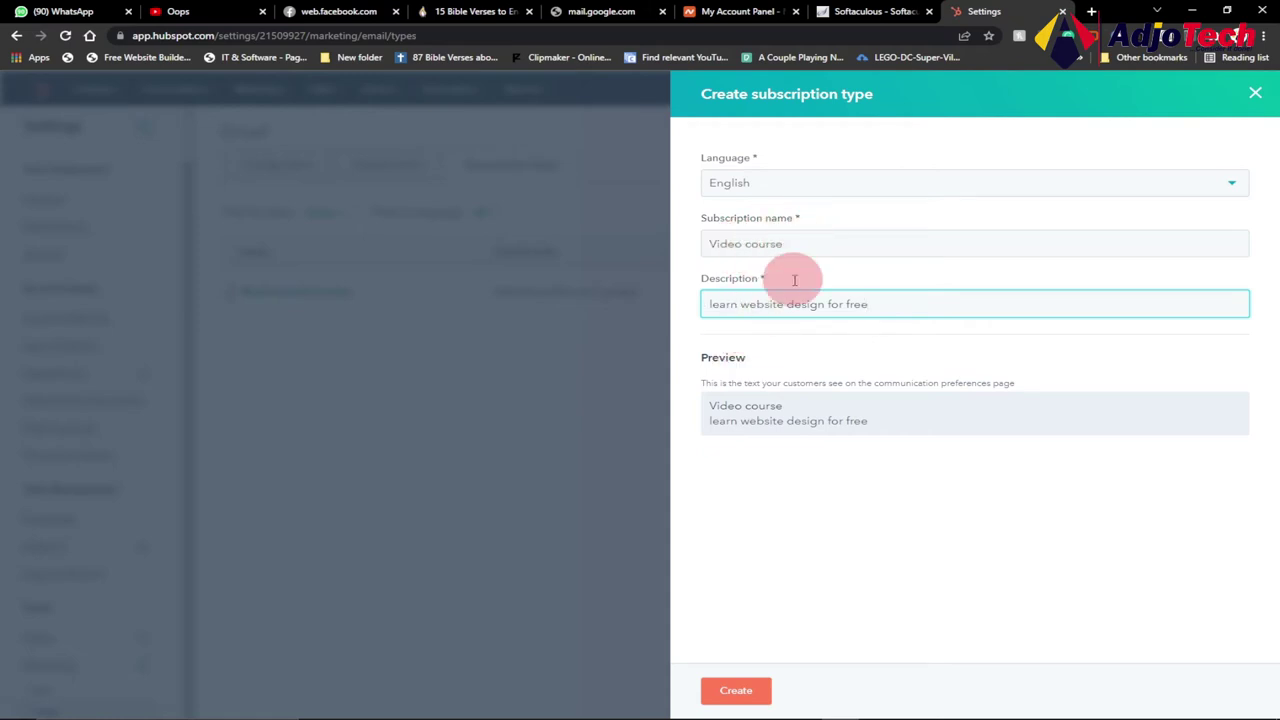
{"action": "left_click", "coordinate": [742, 692]}
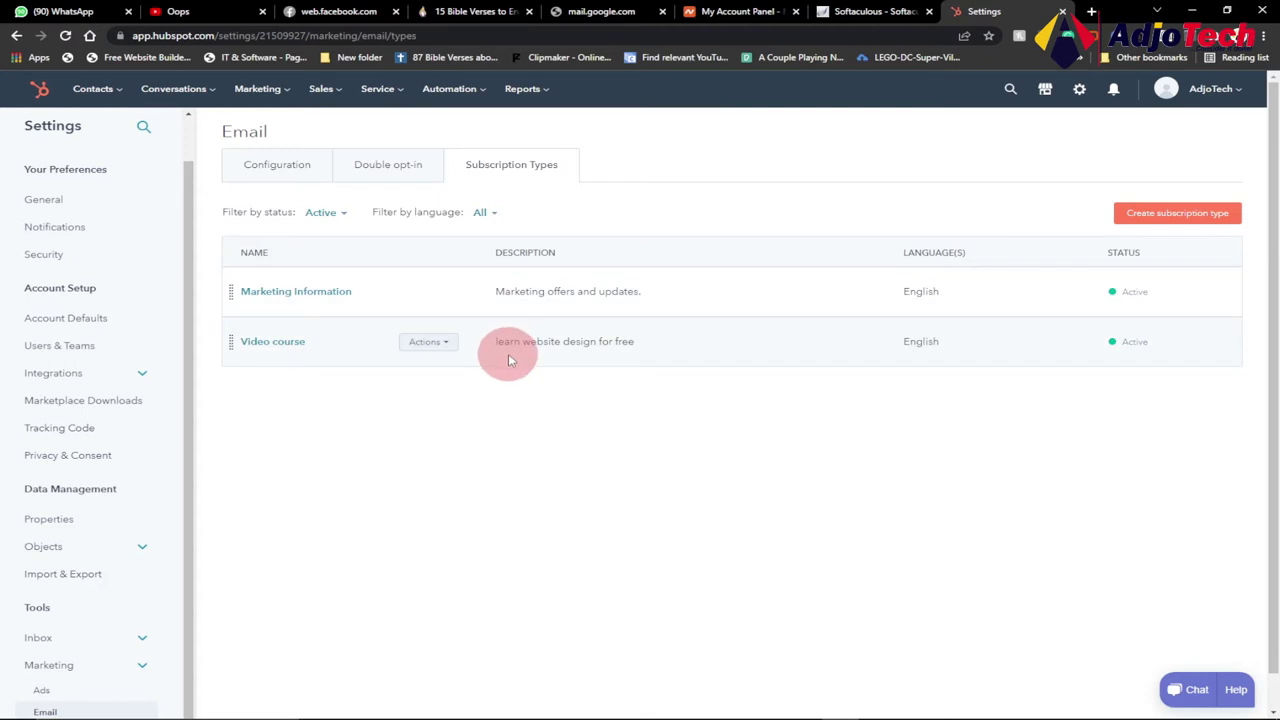
Create a new marketing email from the basic Plain email template, dismissing the template tour.
{"action": "left_click", "coordinate": [283, 95]}
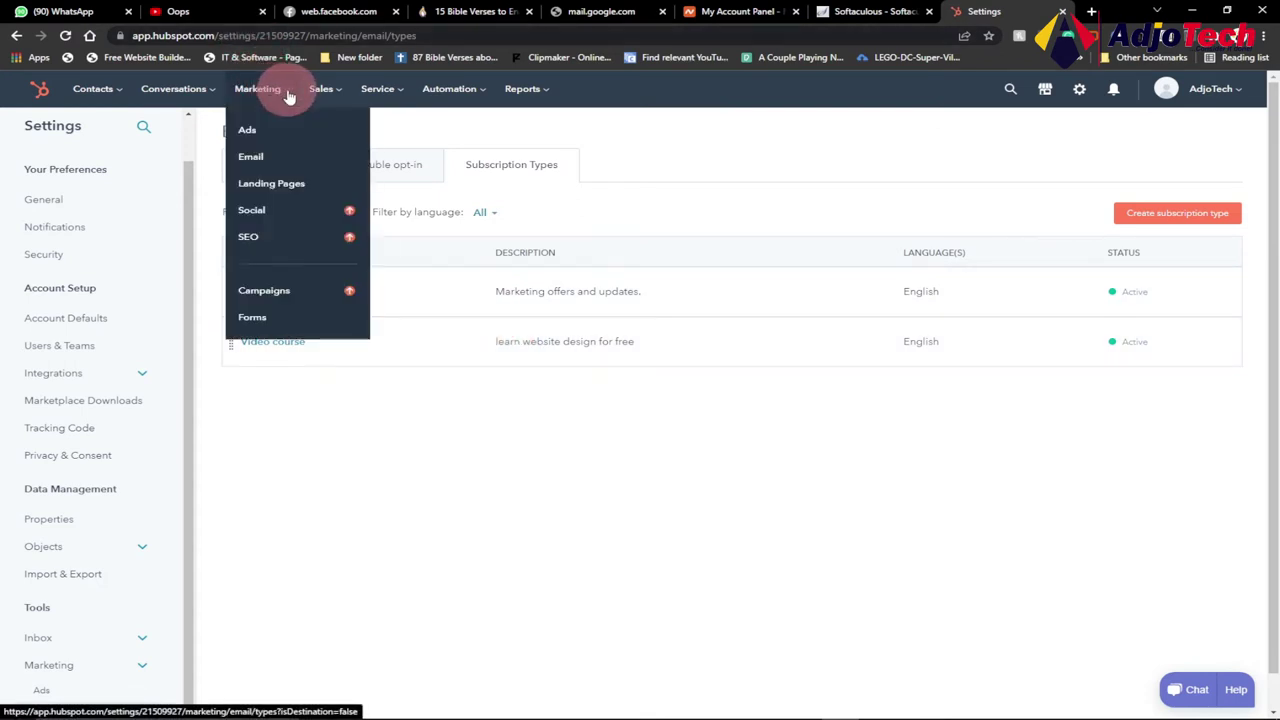
{"action": "left_click", "coordinate": [278, 161]}
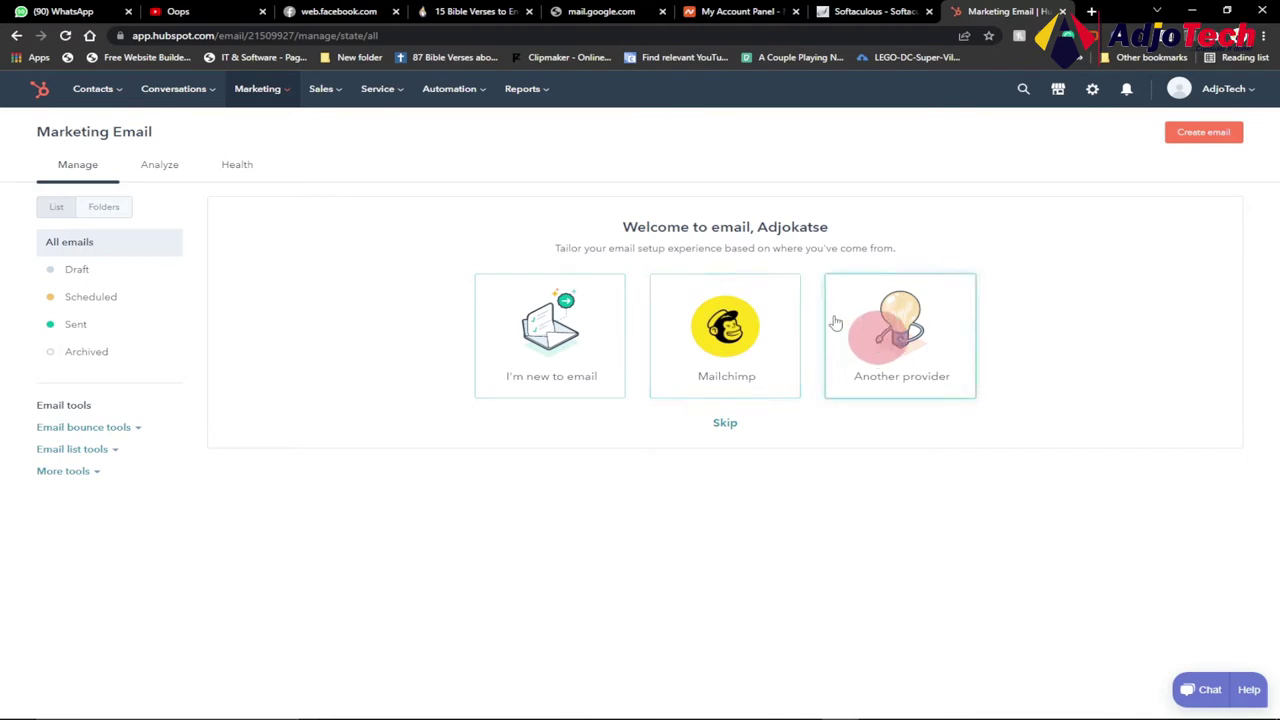
{"action": "left_click", "coordinate": [1204, 134]}
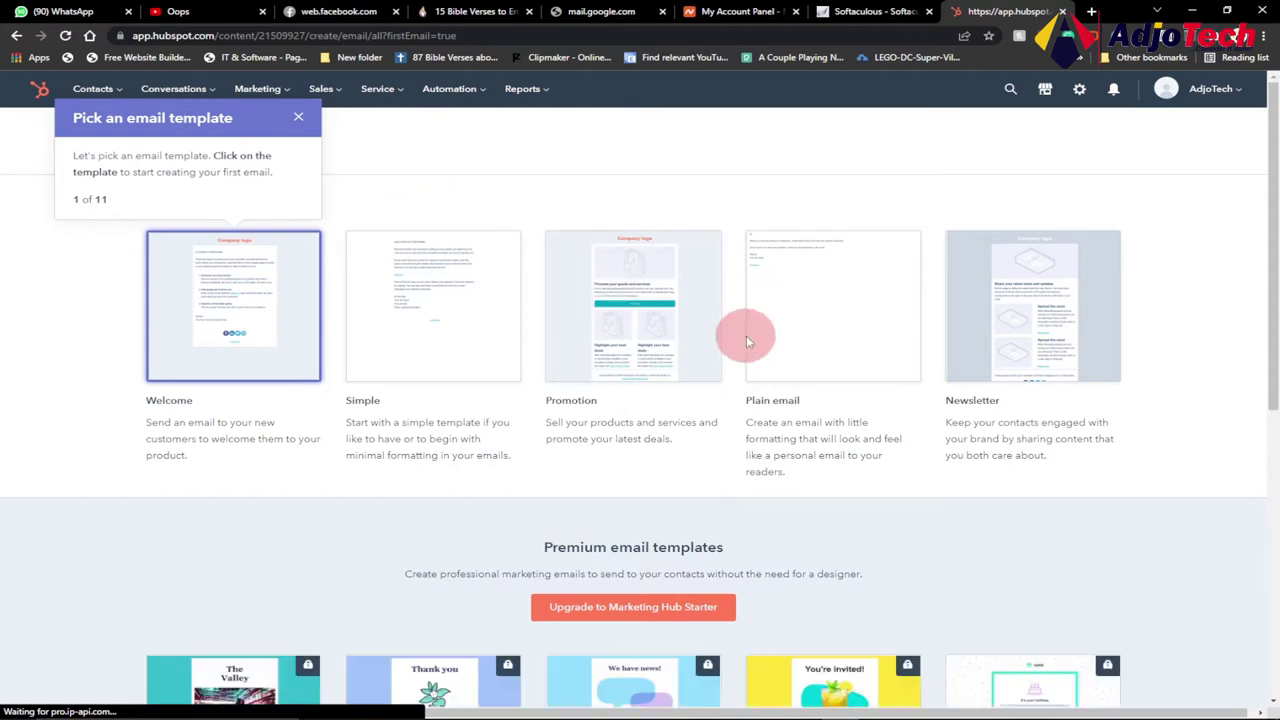
{"action": "left_click", "coordinate": [297, 122]}
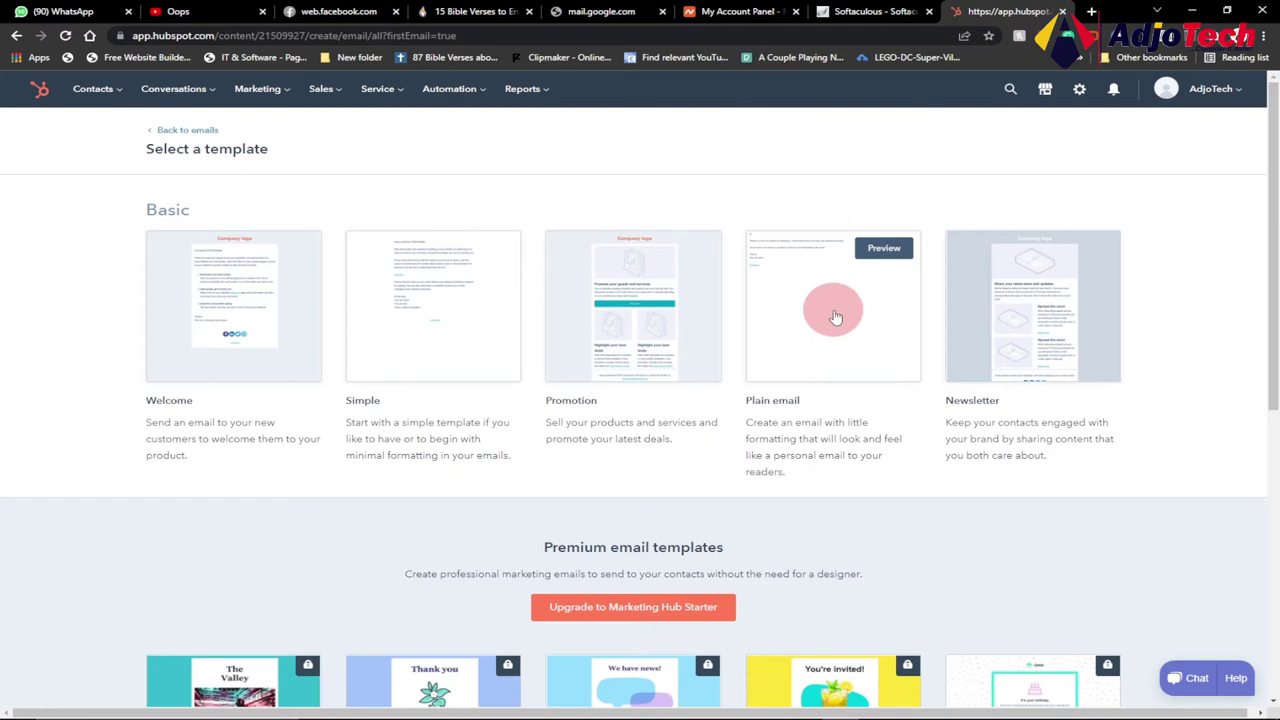
{"action": "left_click", "coordinate": [825, 345]}
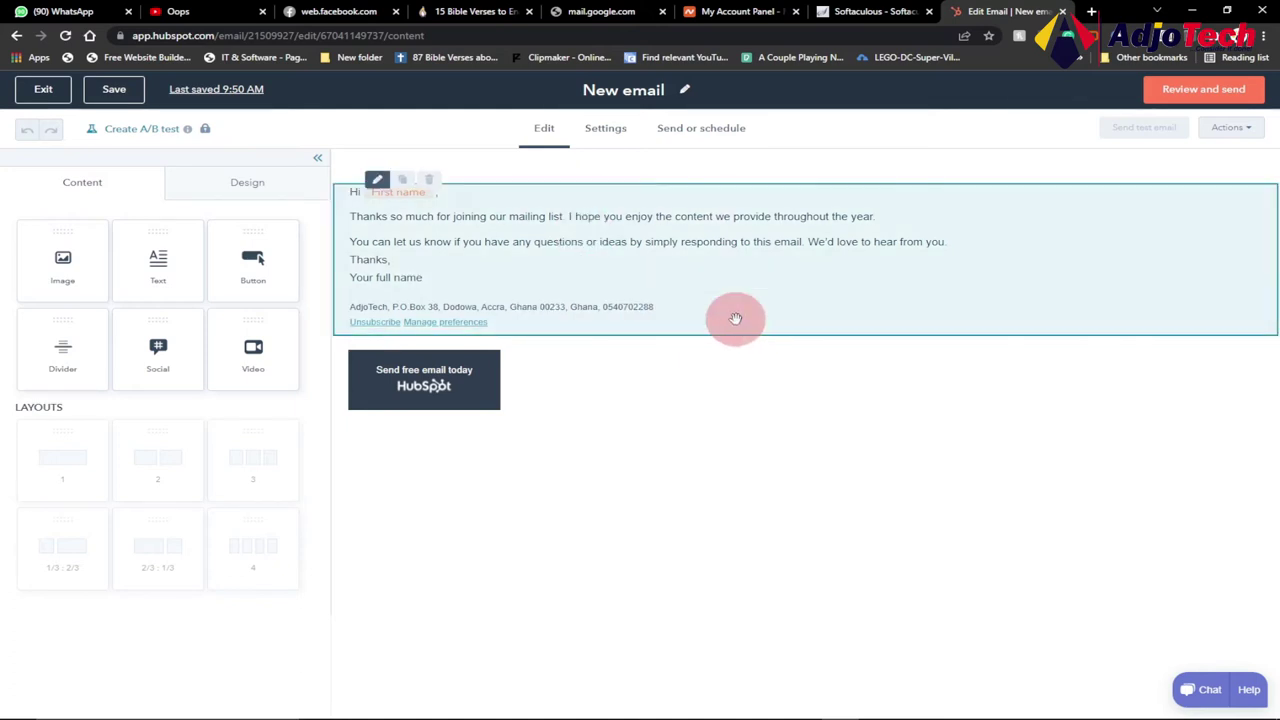
Set the alignment of the email's footer to Center and leave the footer settings.
{"action": "left_click", "coordinate": [657, 292]}
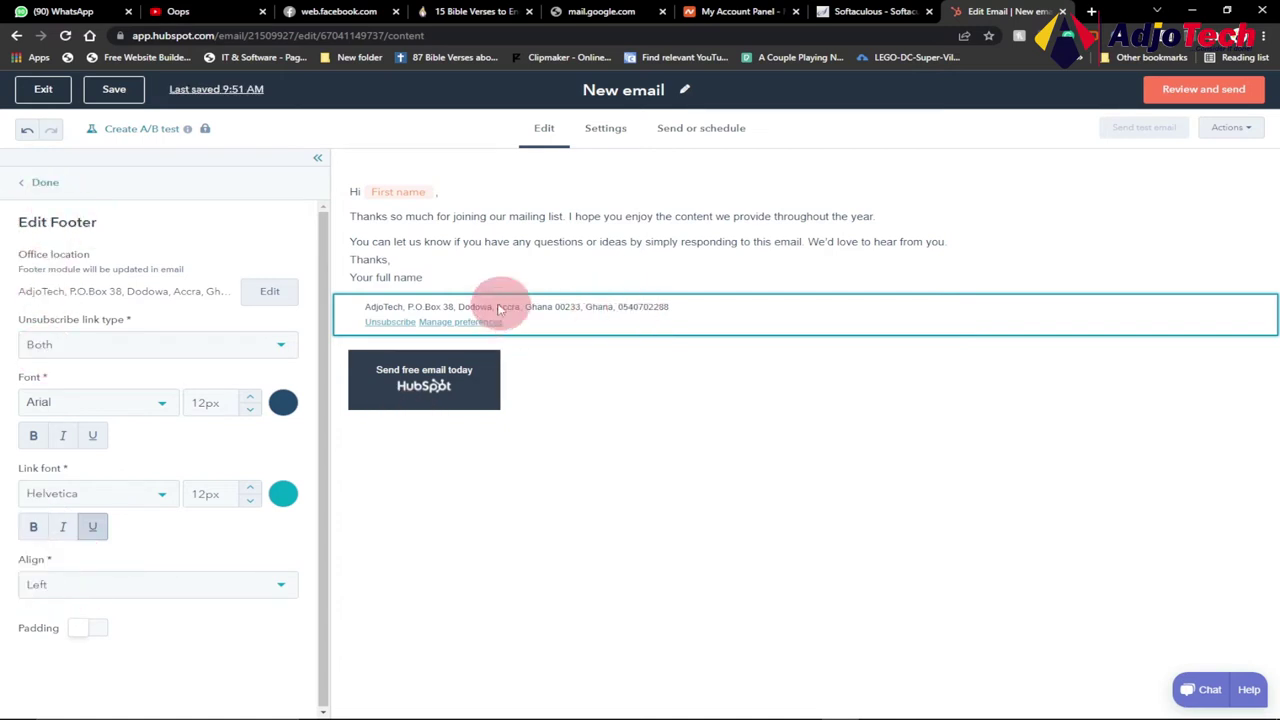
{"action": "left_click", "coordinate": [283, 588]}
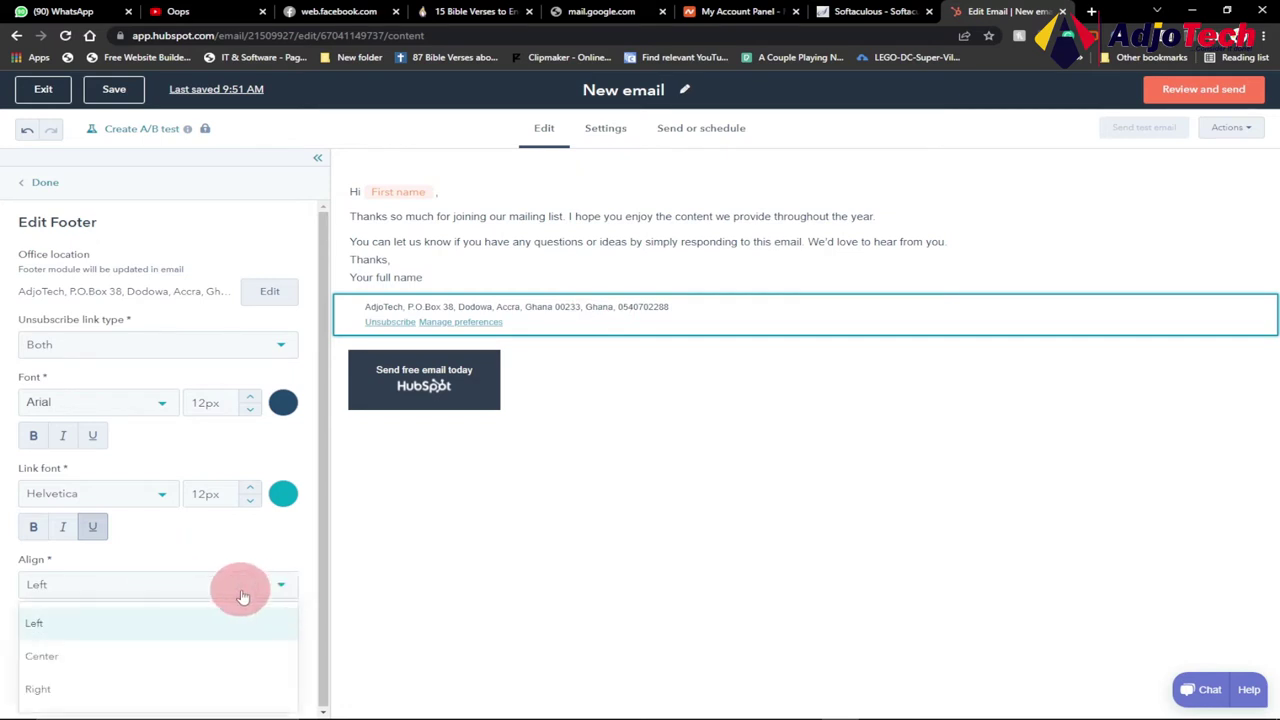
{"action": "left_click", "coordinate": [65, 658]}
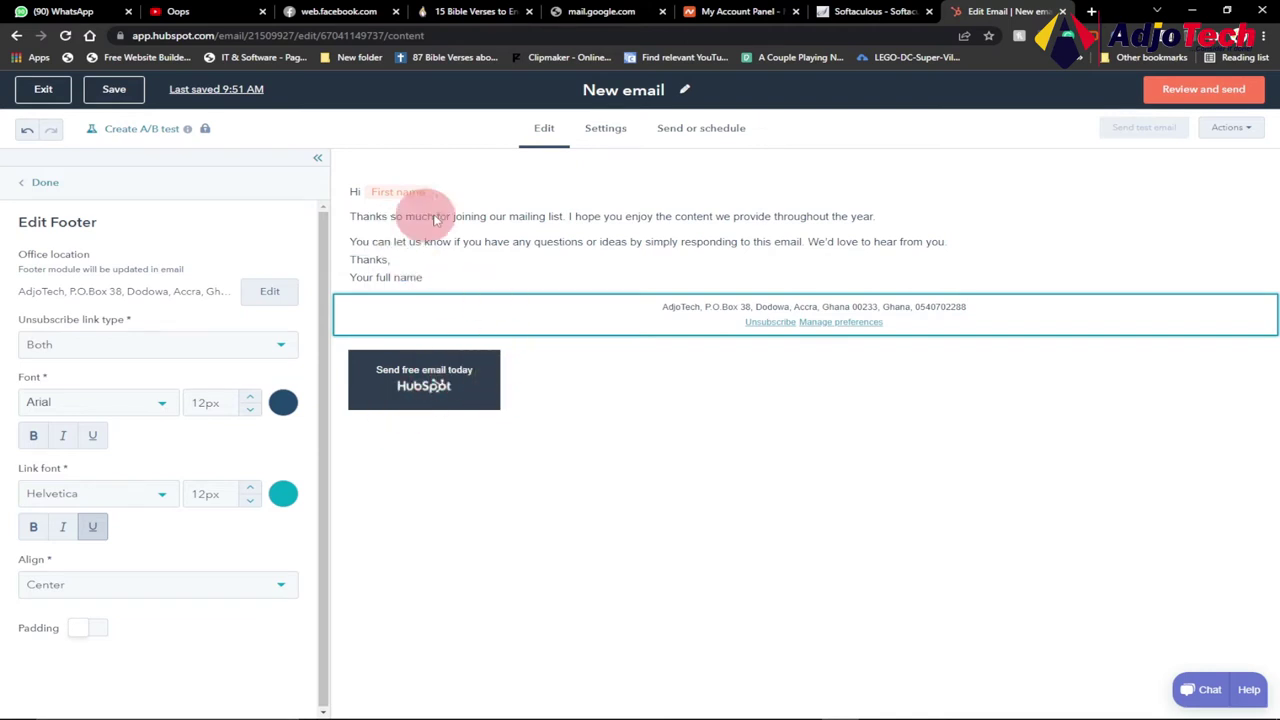
{"action": "left_click", "coordinate": [612, 238]}
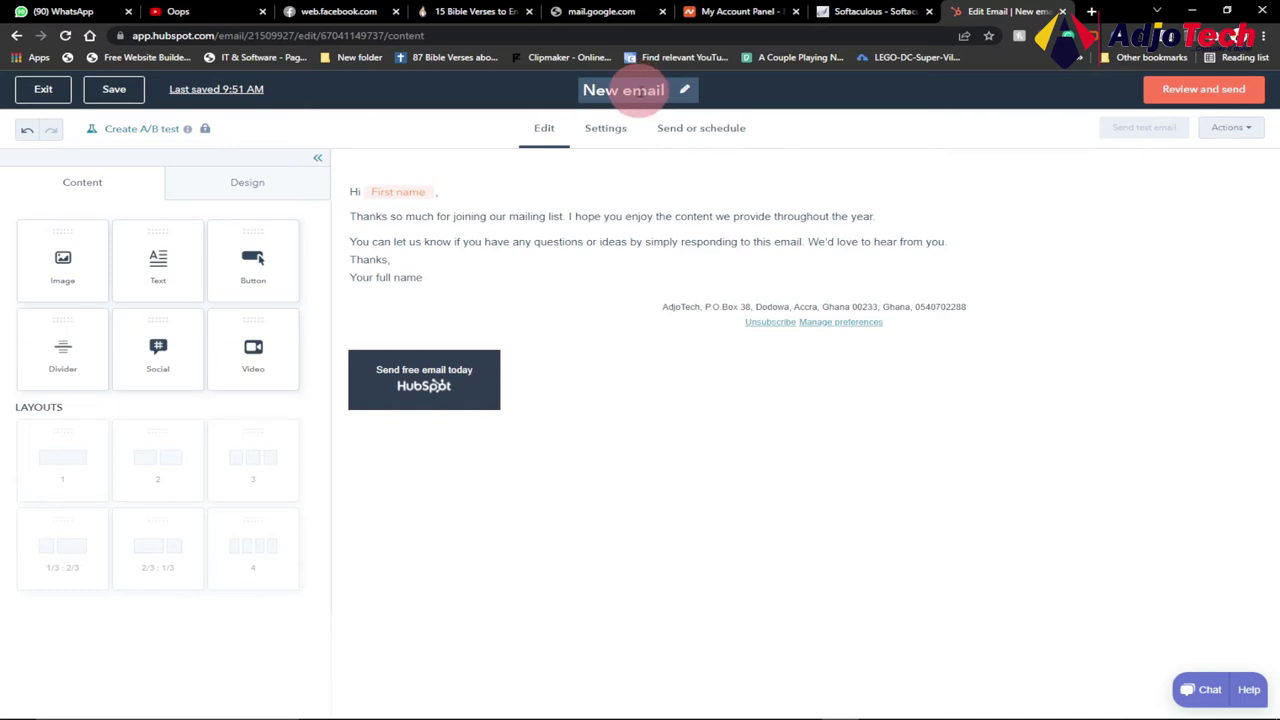
Rename the email as "Video campaign".
{"action": "left_click", "coordinate": [673, 94]}
{"action": "left_click_drag", "start_coordinate": [665, 90], "coordinate": [586, 90]}
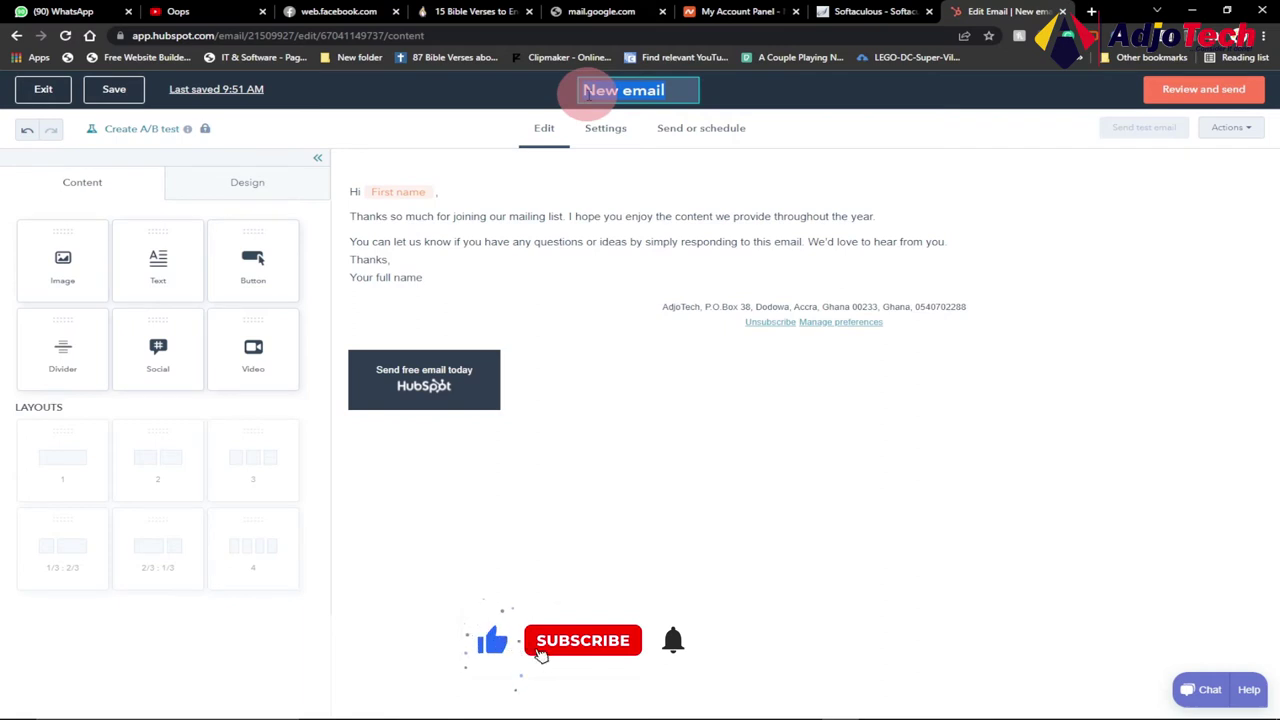
{"action": "type", "text": "Vide"}
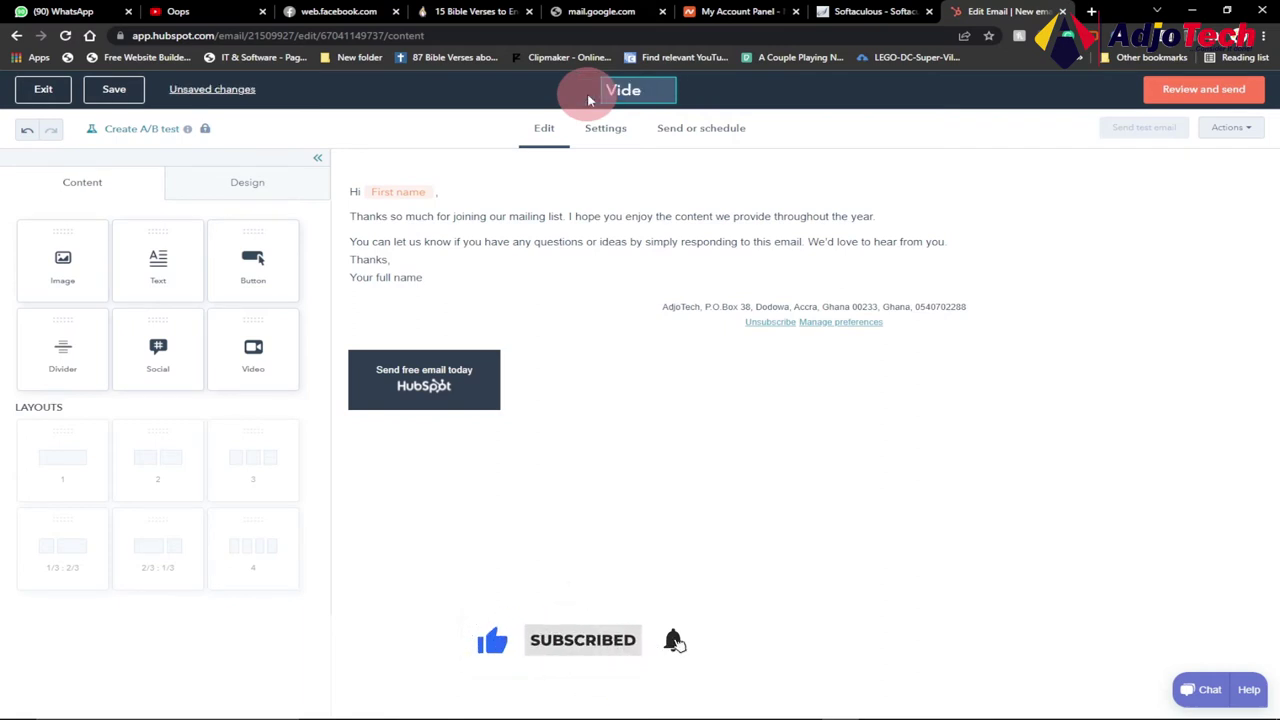
{"action": "type", "text": "o campaign"}
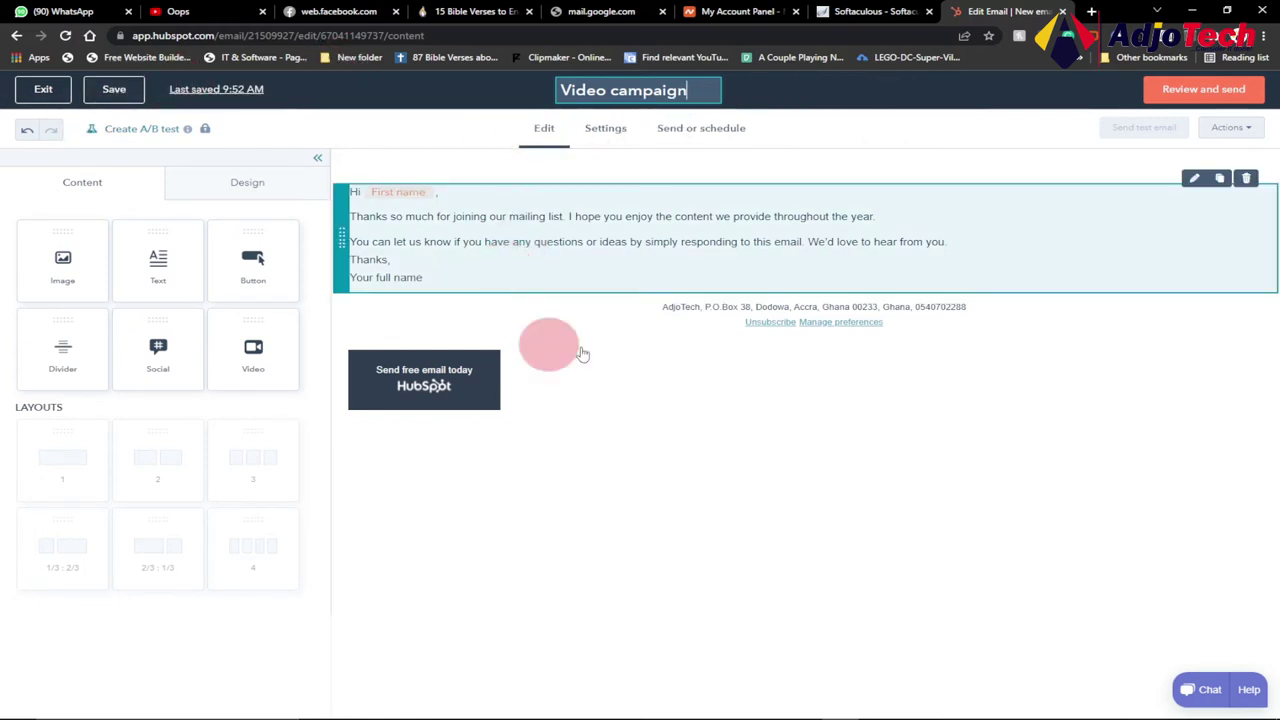
{"action": "left_click", "coordinate": [575, 215]}
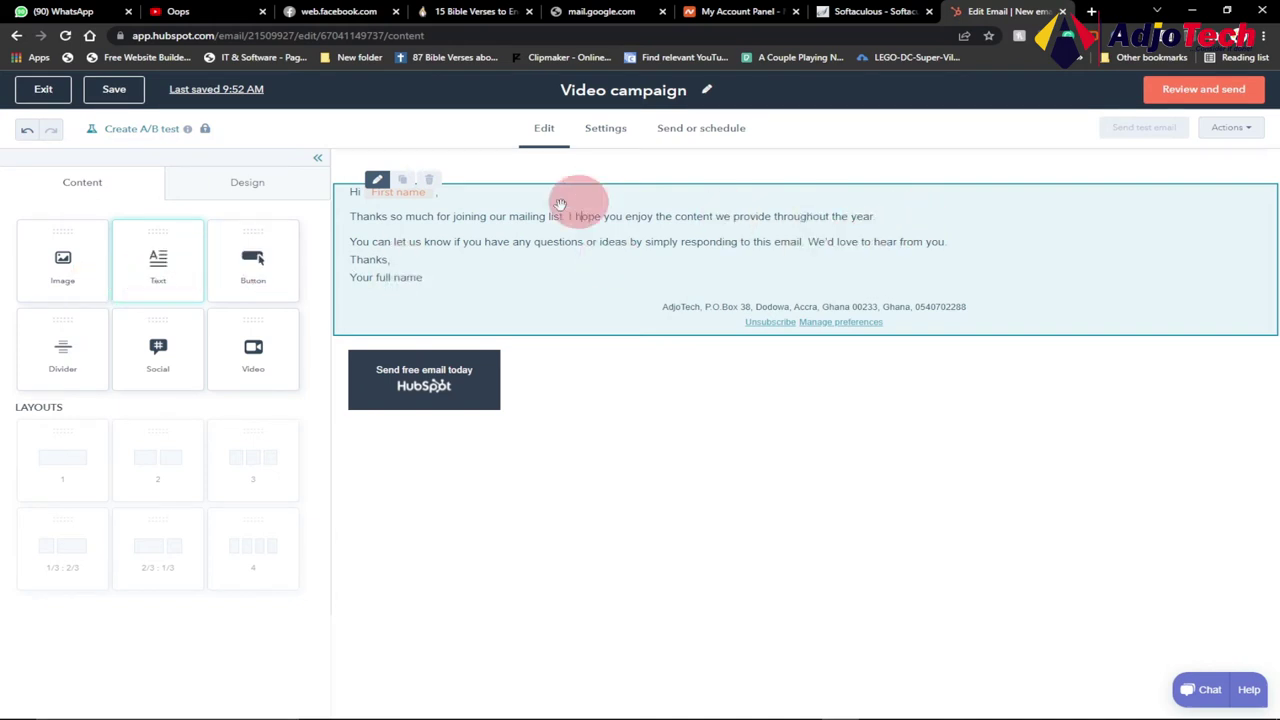
{"action": "left_click", "coordinate": [475, 240]}
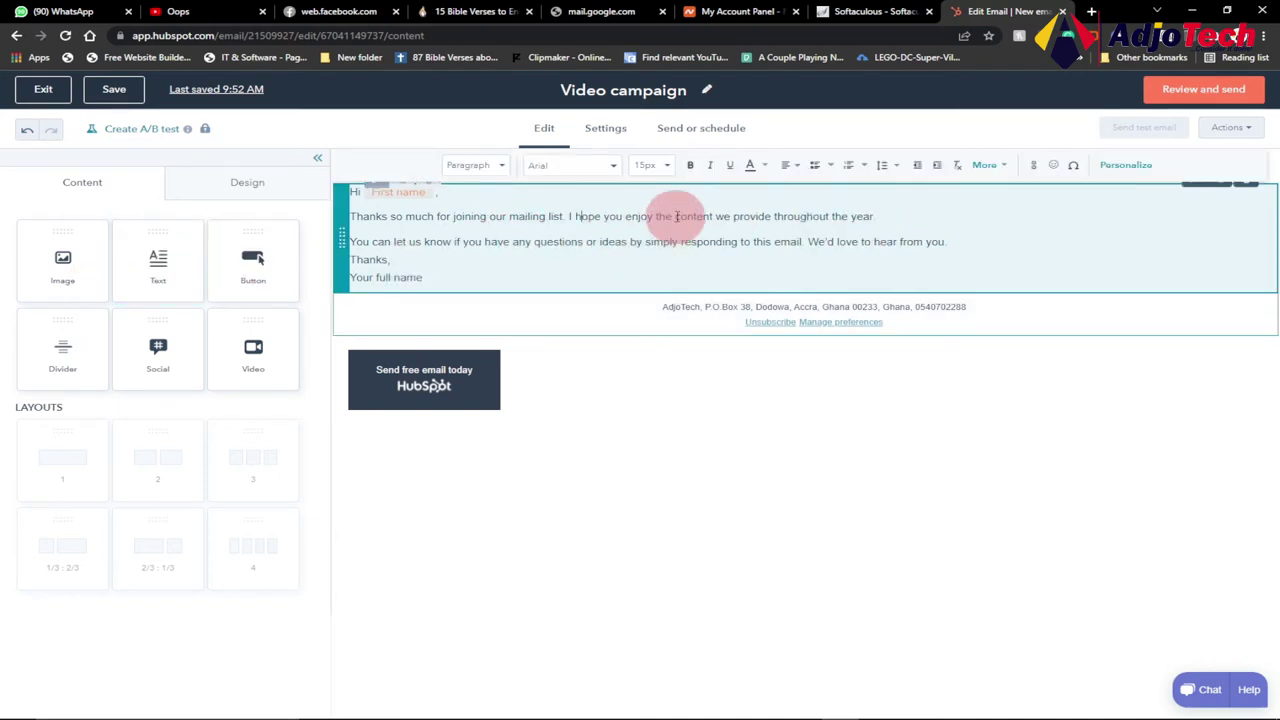
{"action": "left_click", "coordinate": [539, 230]}
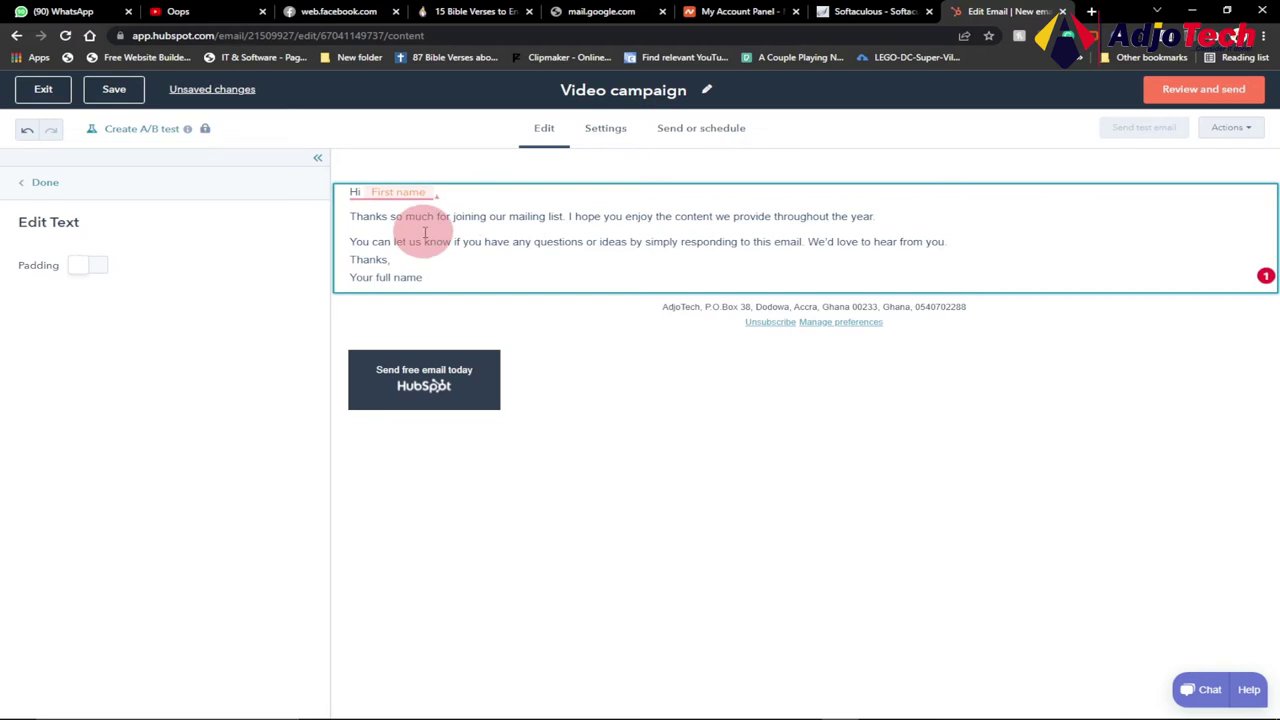
{"action": "left_click", "coordinate": [455, 242]}
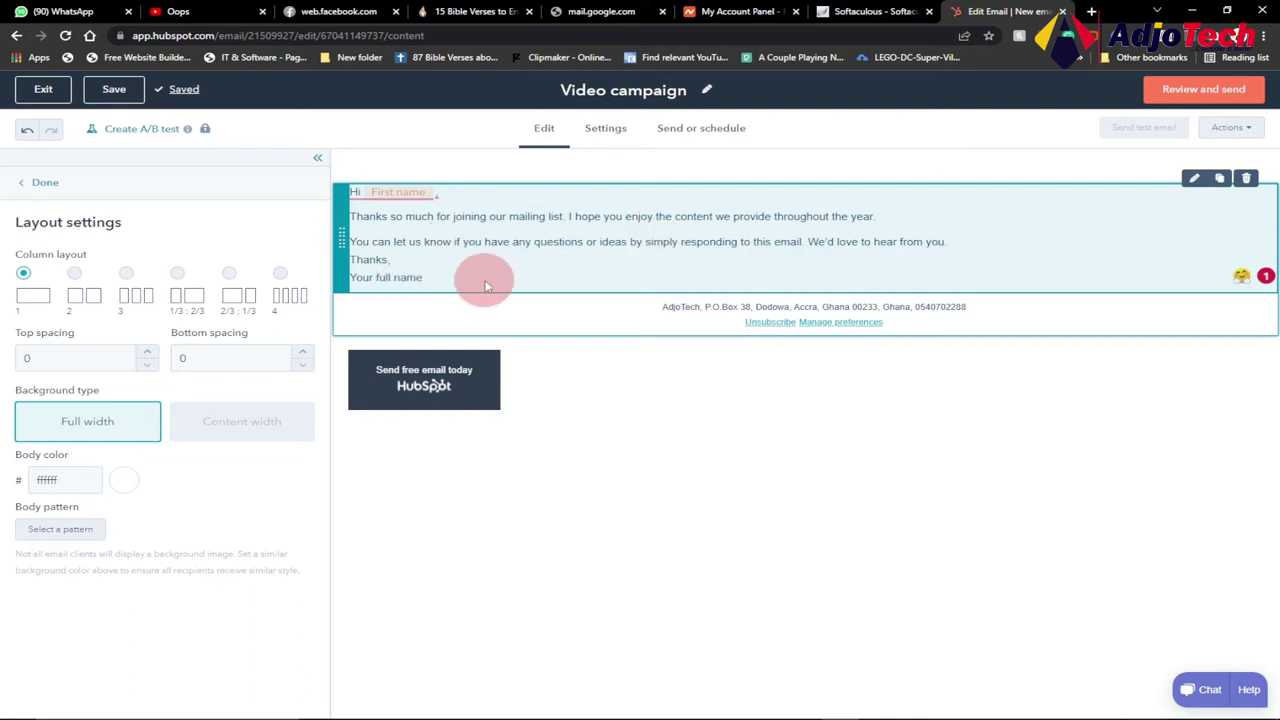
{"action": "left_click", "coordinate": [407, 279]}
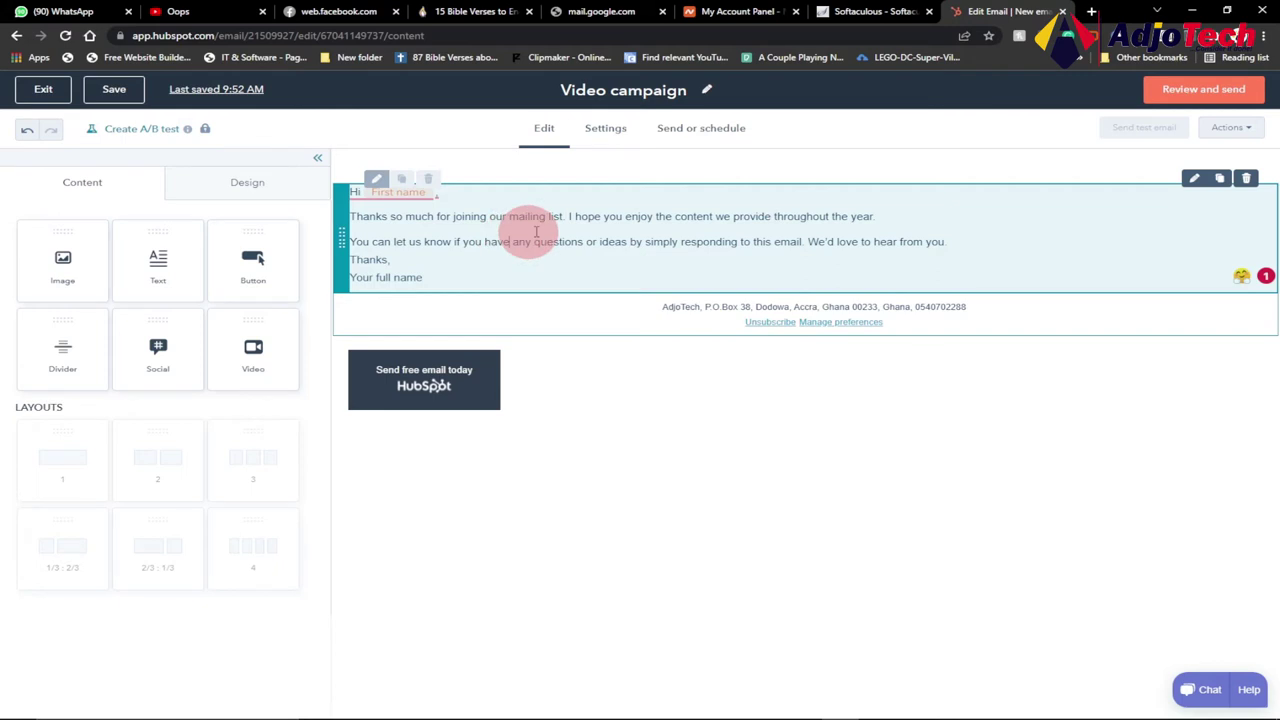
{"action": "left_click", "coordinate": [536, 236]}
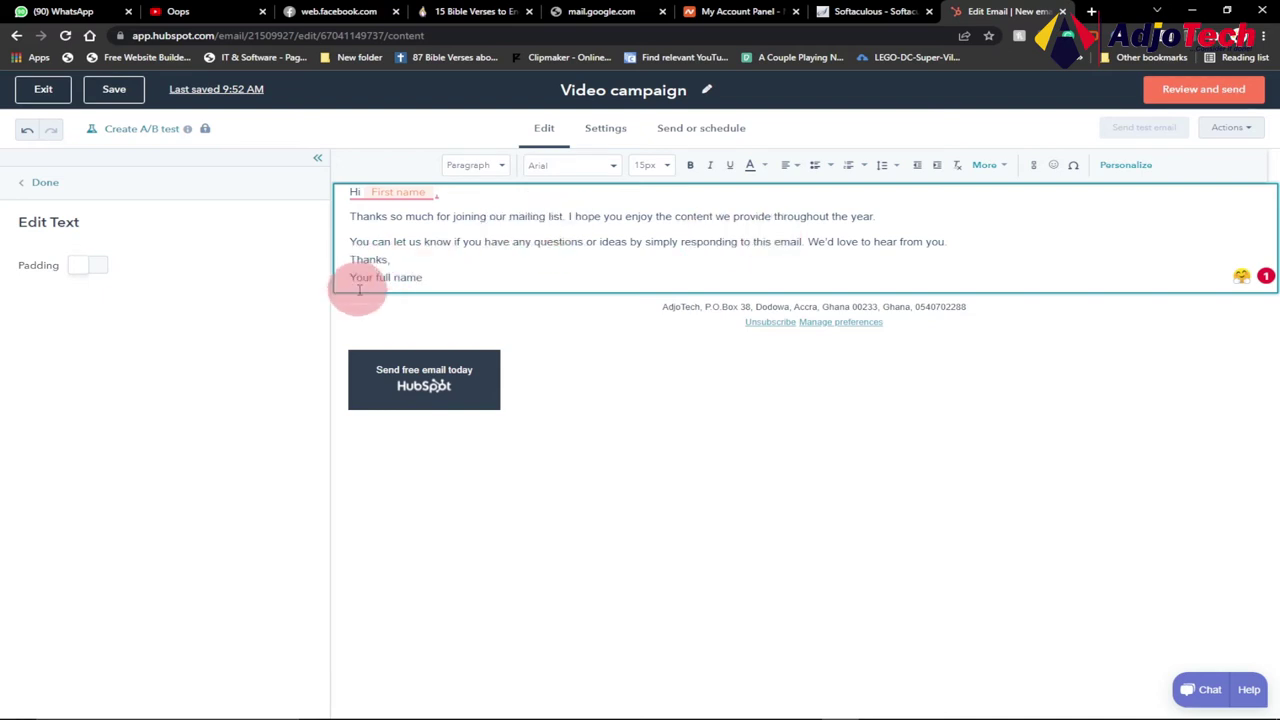
{"action": "left_click", "coordinate": [695, 367]}
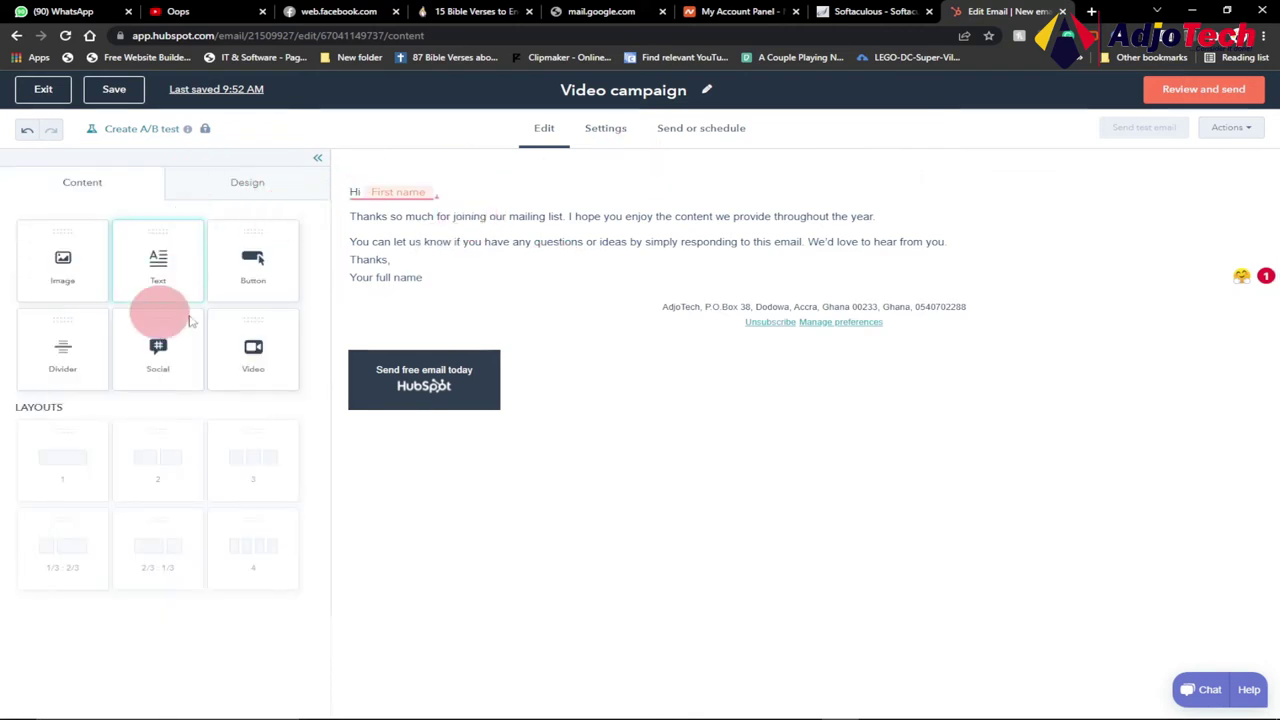
Add a button below the email's body text with link URL "#" and button text "Watch my video".
{"action": "left_click_drag", "start_coordinate": [290, 247], "coordinate": [748, 284]}
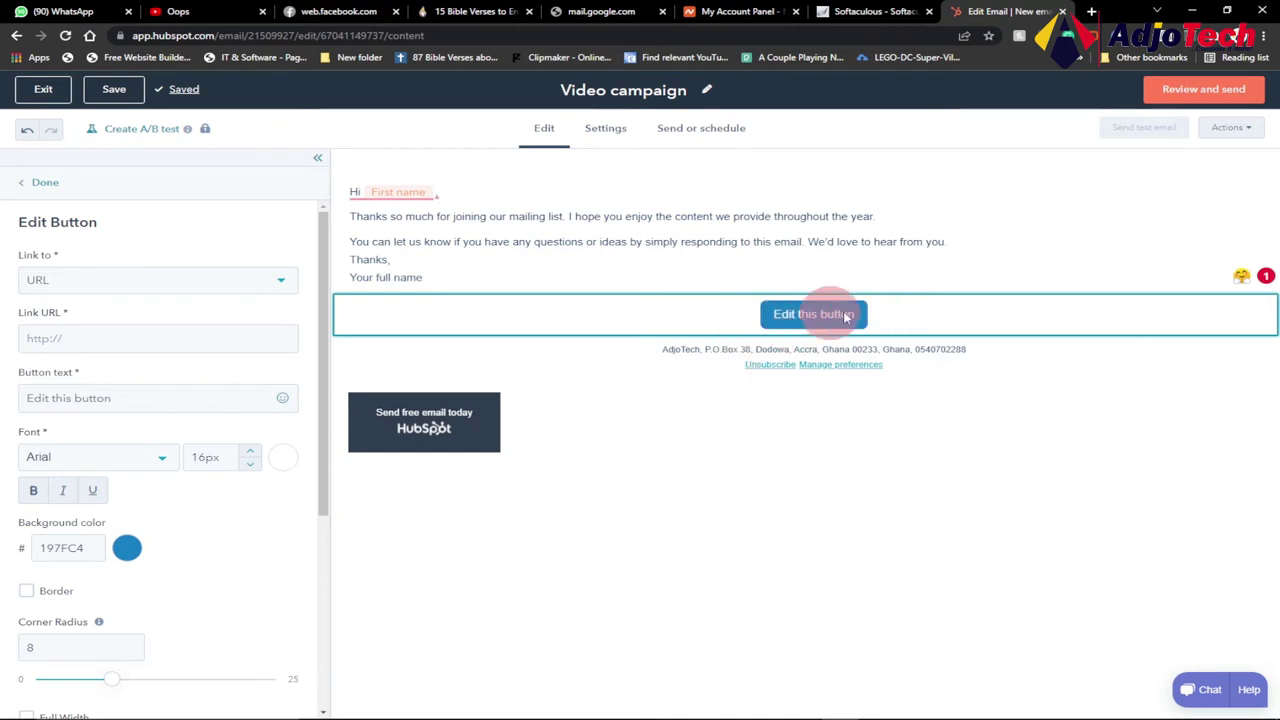
{"action": "left_click", "coordinate": [69, 337]}
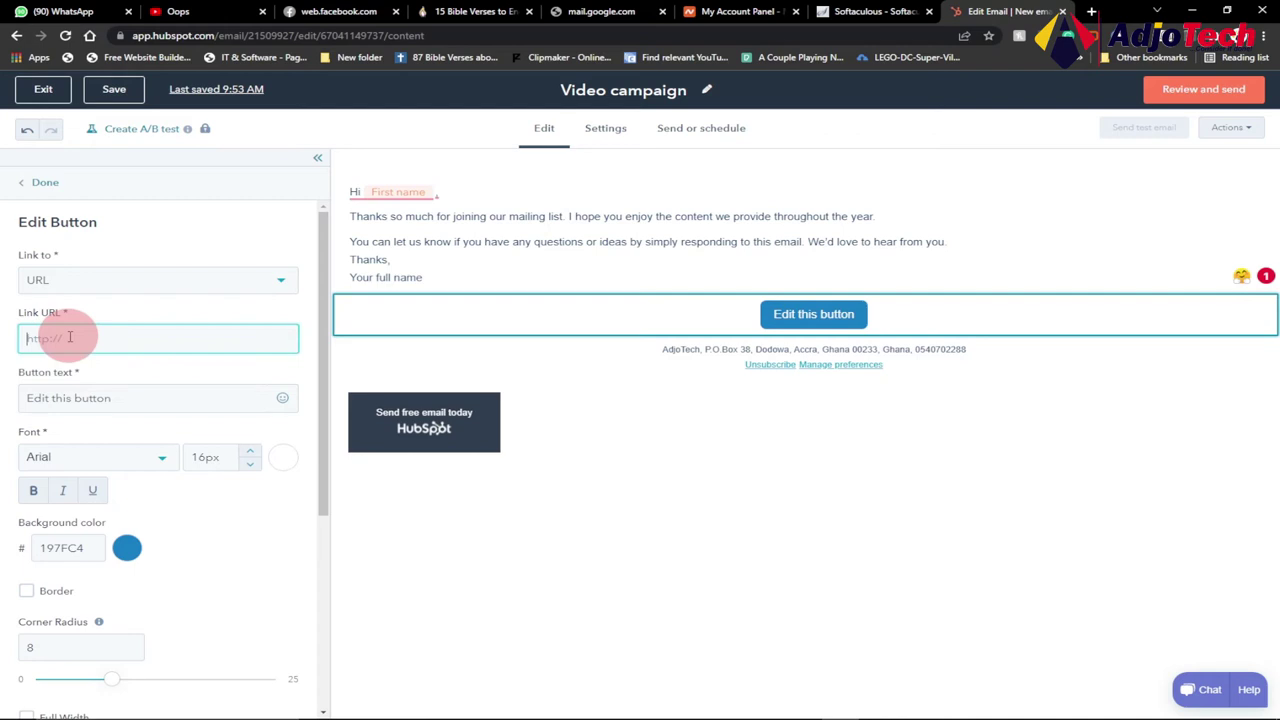
{"action": "left_click", "coordinate": [69, 337]}
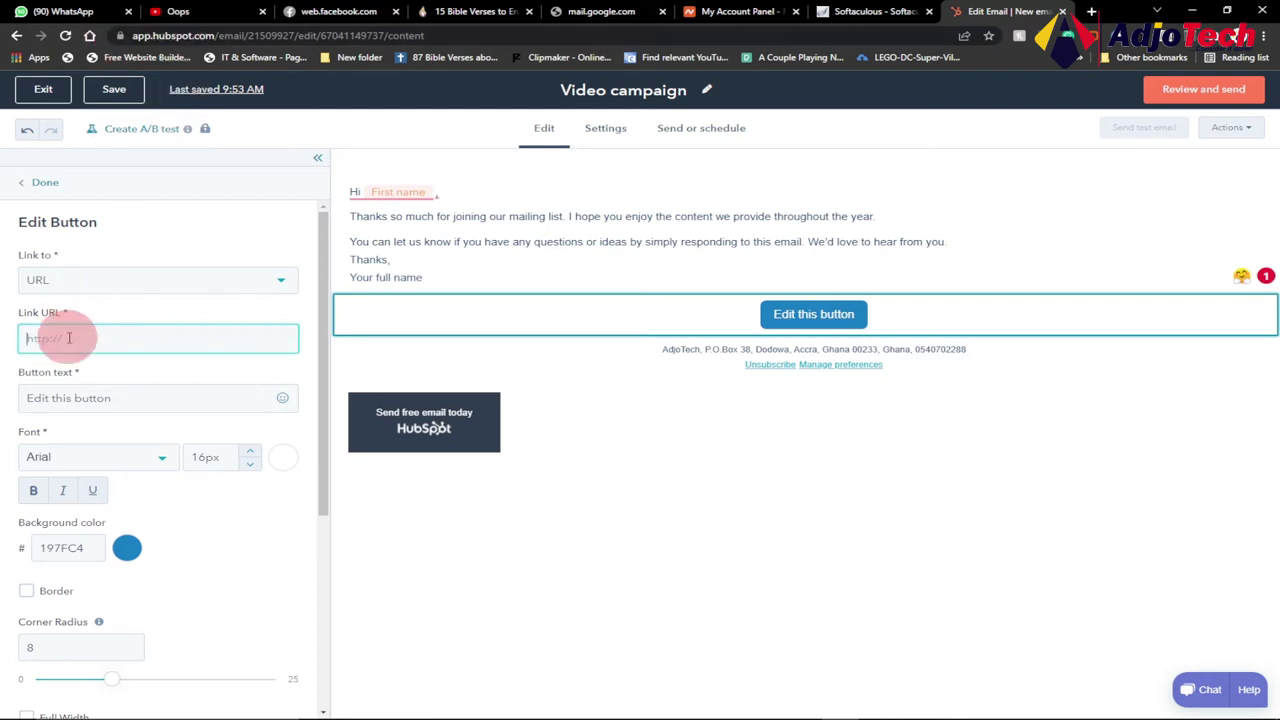
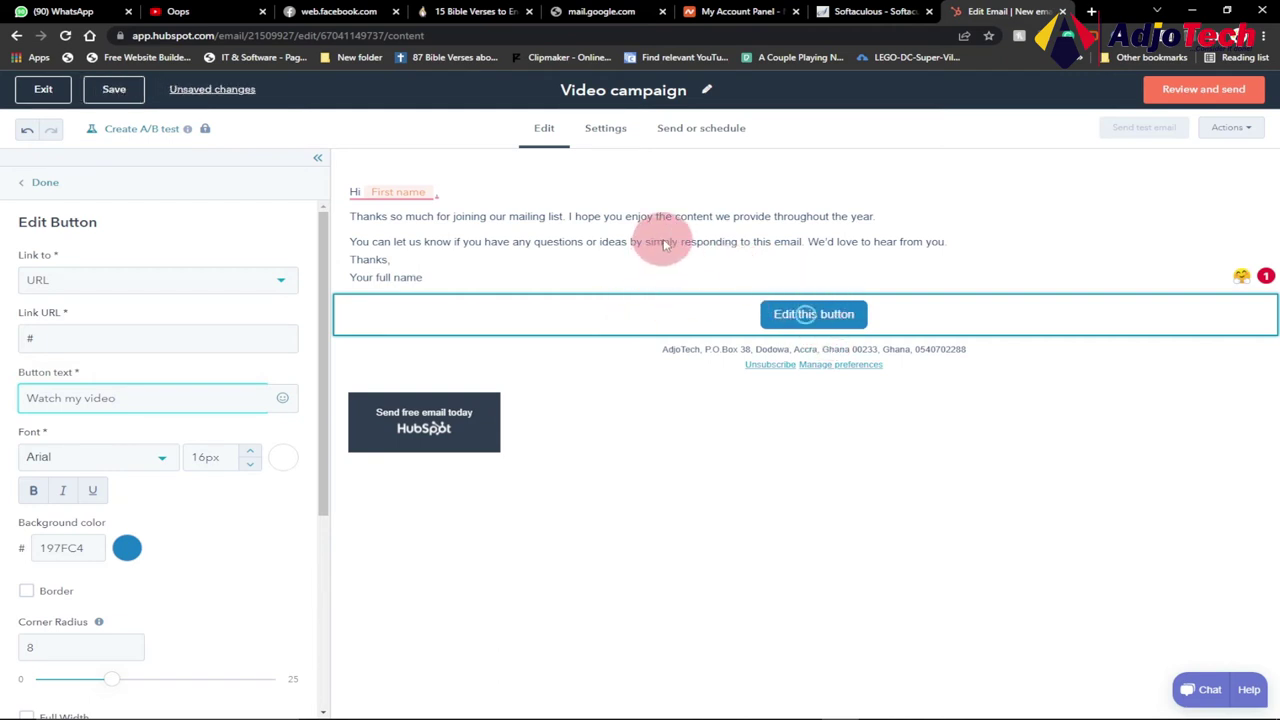
{"action": "left_click", "coordinate": [822, 322]}
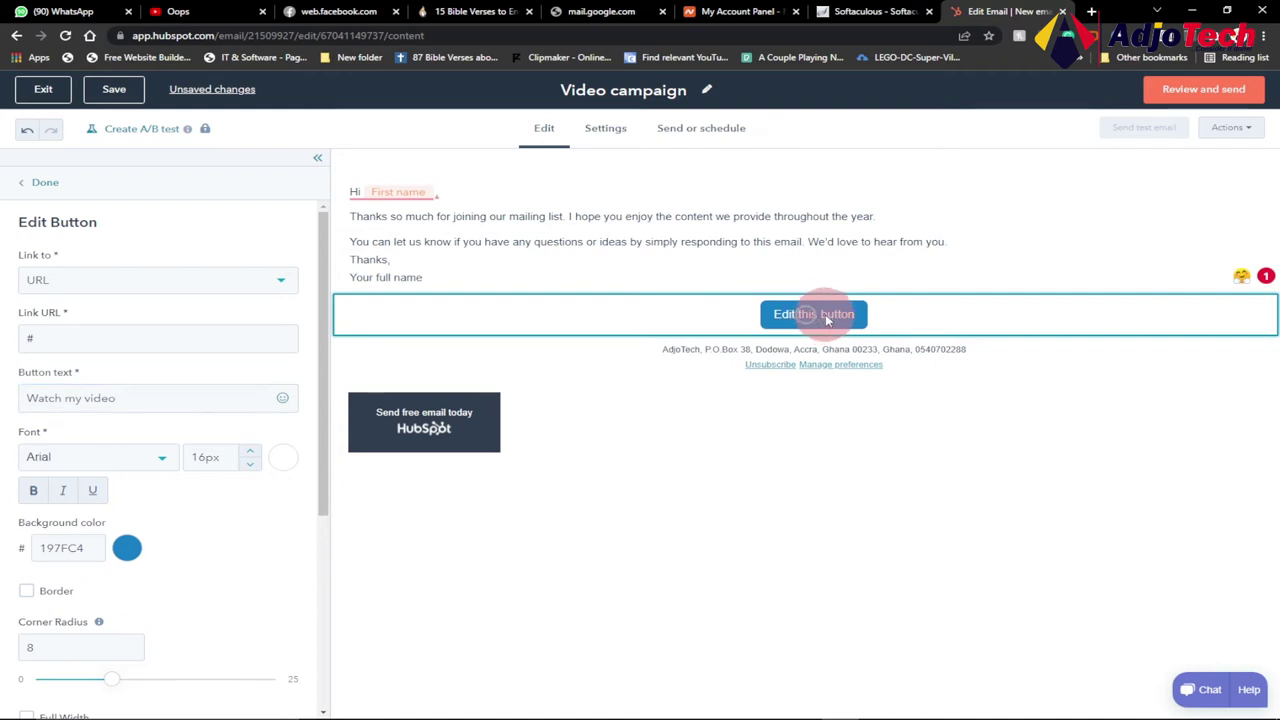
{"action": "left_click", "coordinate": [834, 314]}
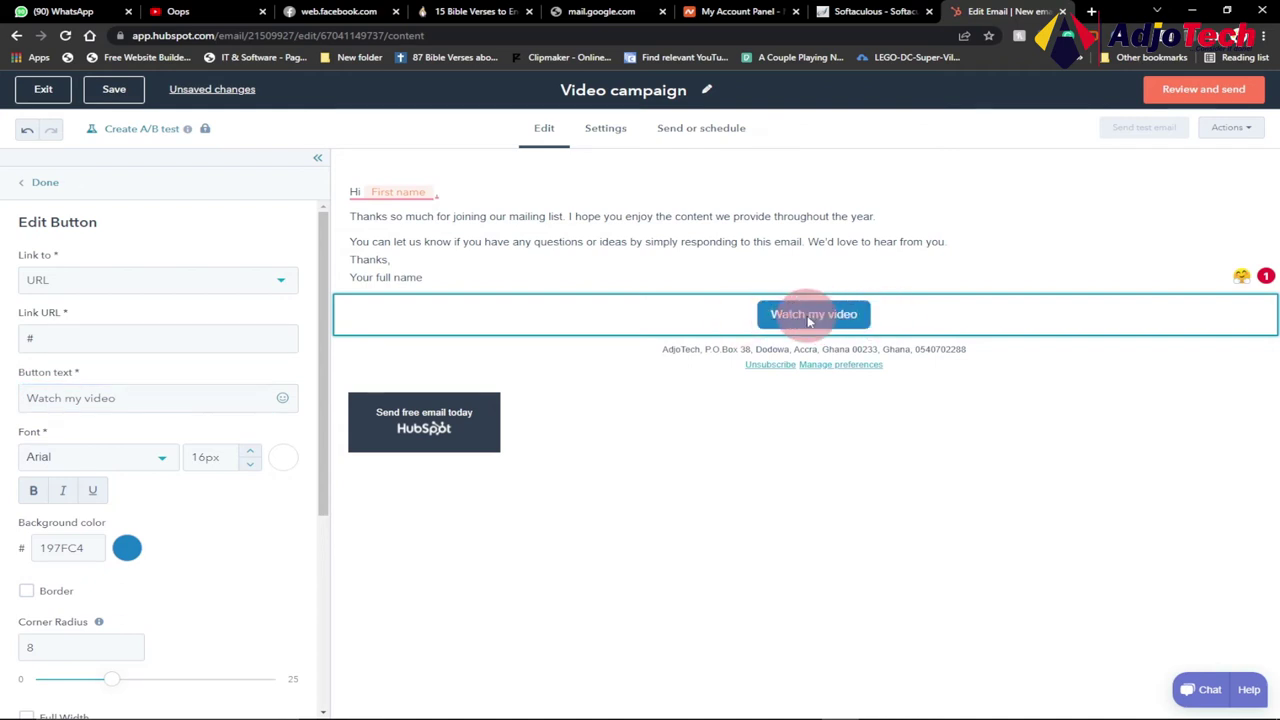
{"action": "left_click", "coordinate": [834, 314]}
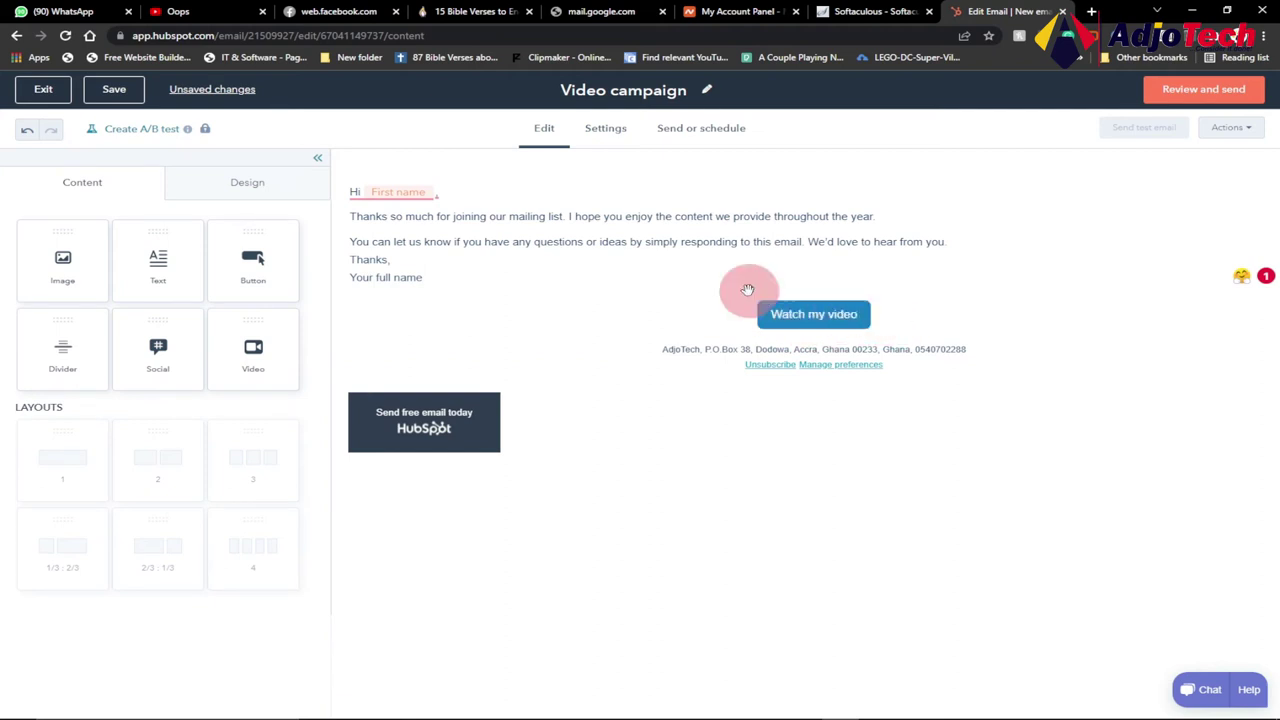
Center-align the email's entire body text, from the greeting to the full name line.
{"action": "mouse_move", "coordinate": [512, 214]}
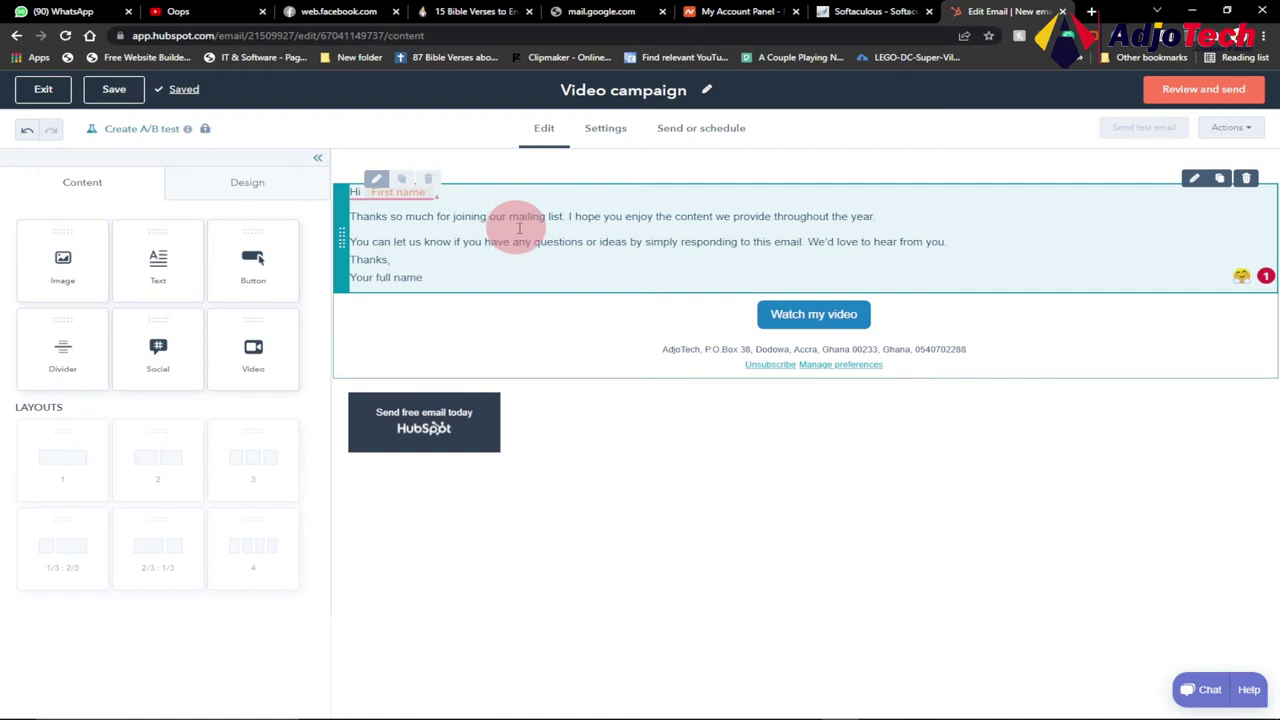
{"action": "left_click", "coordinate": [519, 228]}
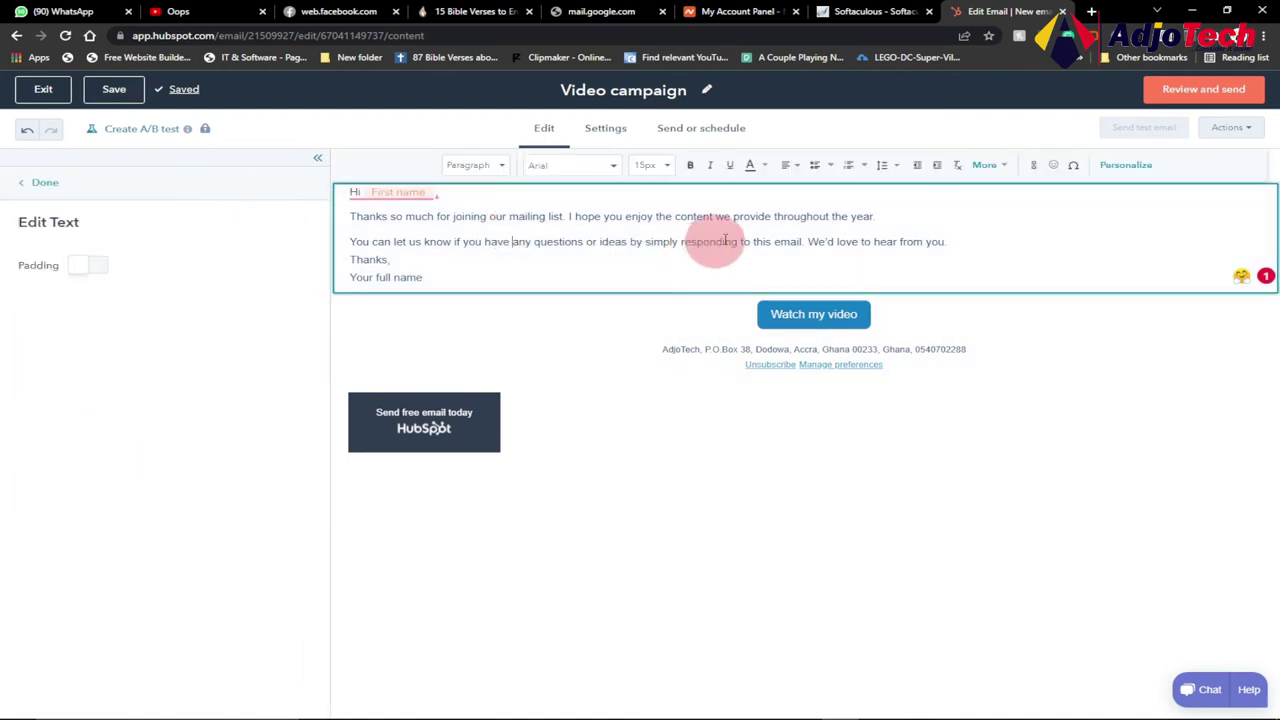
{"action": "left_click_drag", "start_coordinate": [427, 277], "coordinate": [348, 190]}
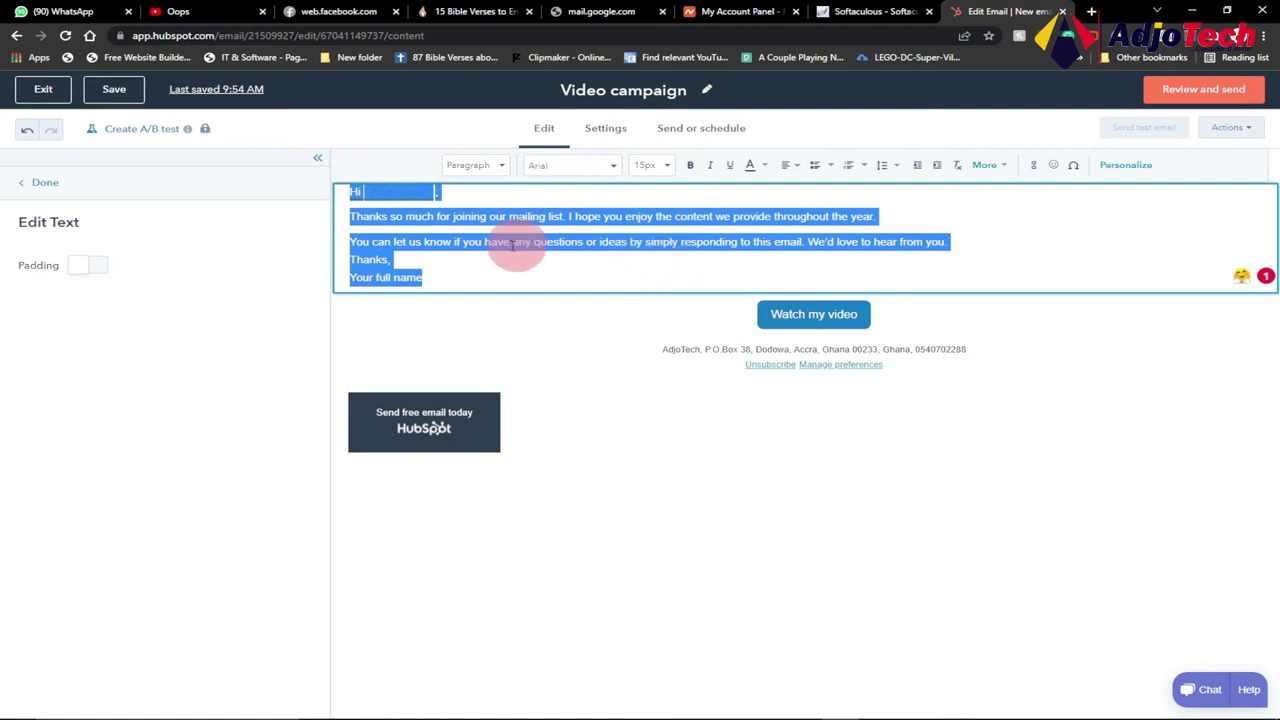
{"action": "left_click", "coordinate": [798, 166]}
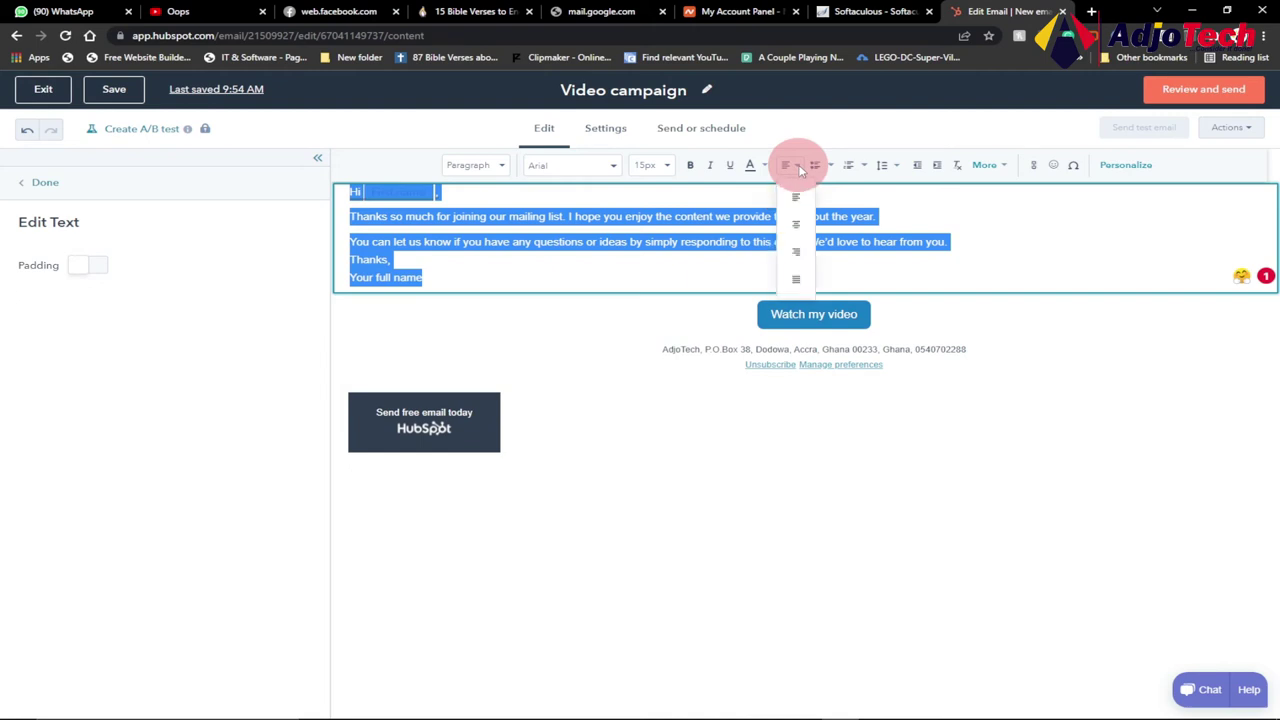
{"action": "left_click", "coordinate": [798, 226]}
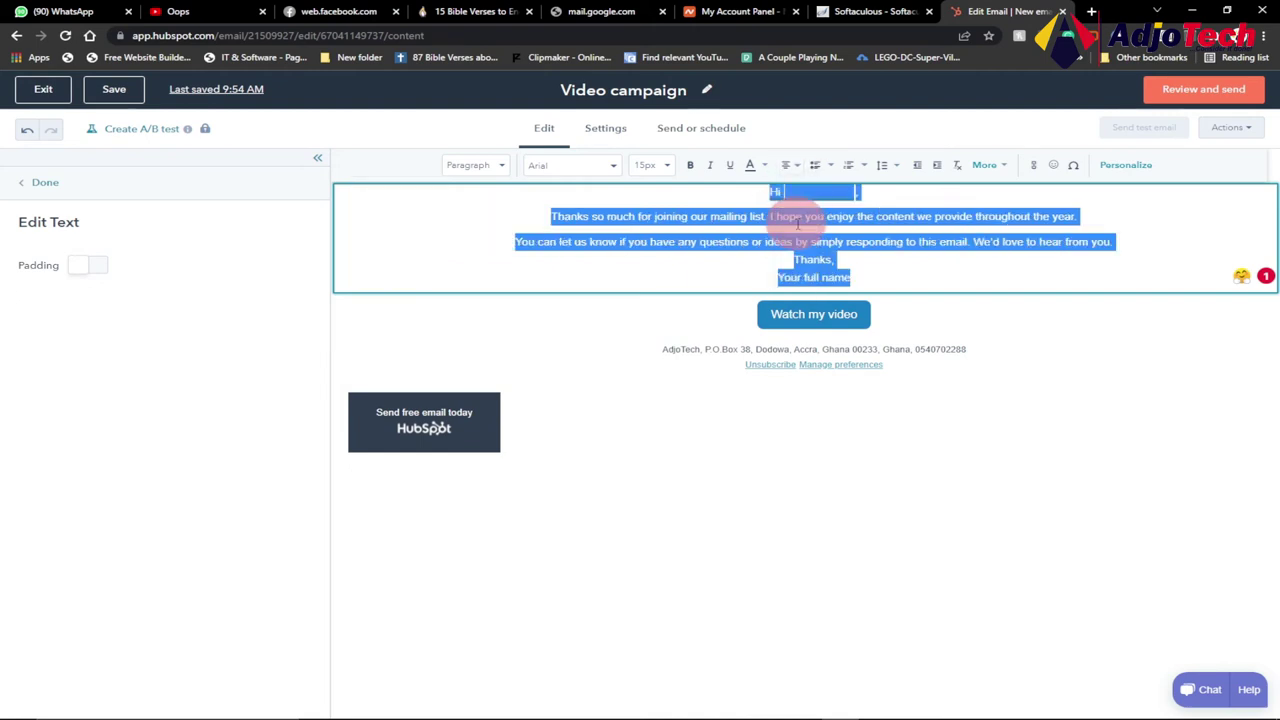
{"action": "left_click", "coordinate": [810, 224]}
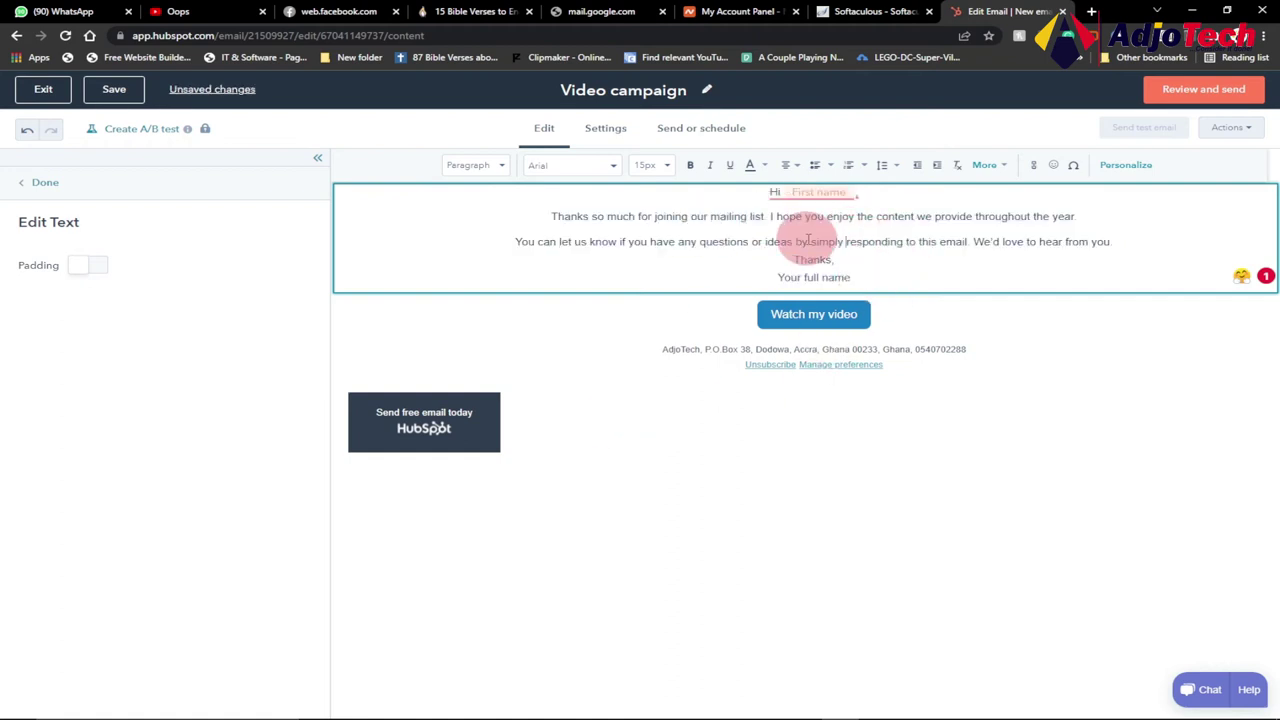
{"action": "left_click", "coordinate": [828, 450]}
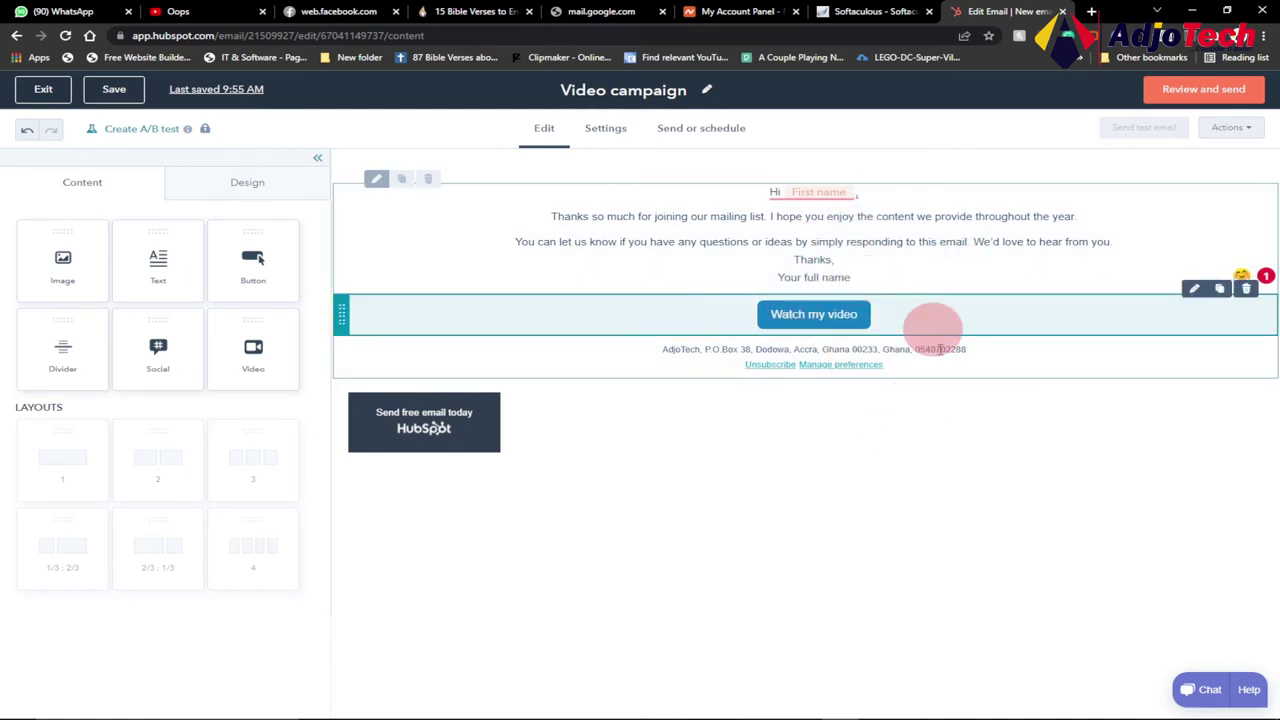
Set the subject line in the email settings to "Free web design course".
{"action": "left_click", "coordinate": [605, 130]}
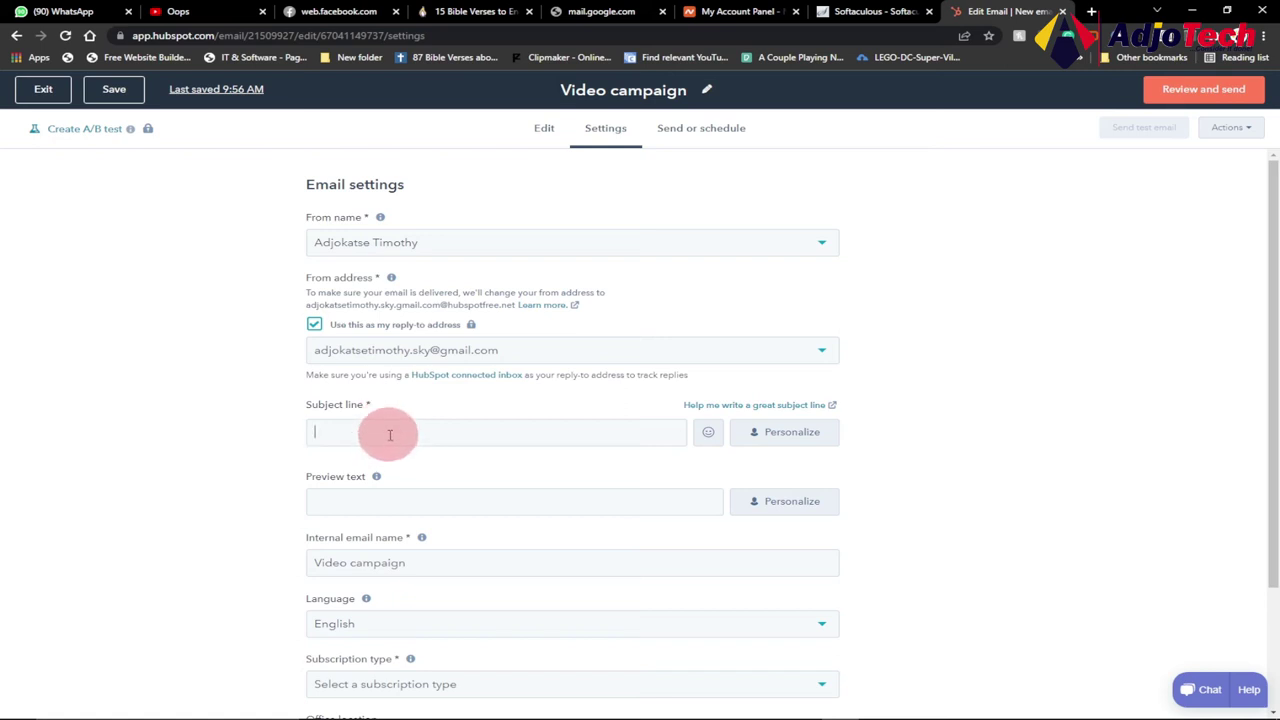
{"action": "left_click", "coordinate": [399, 425]}
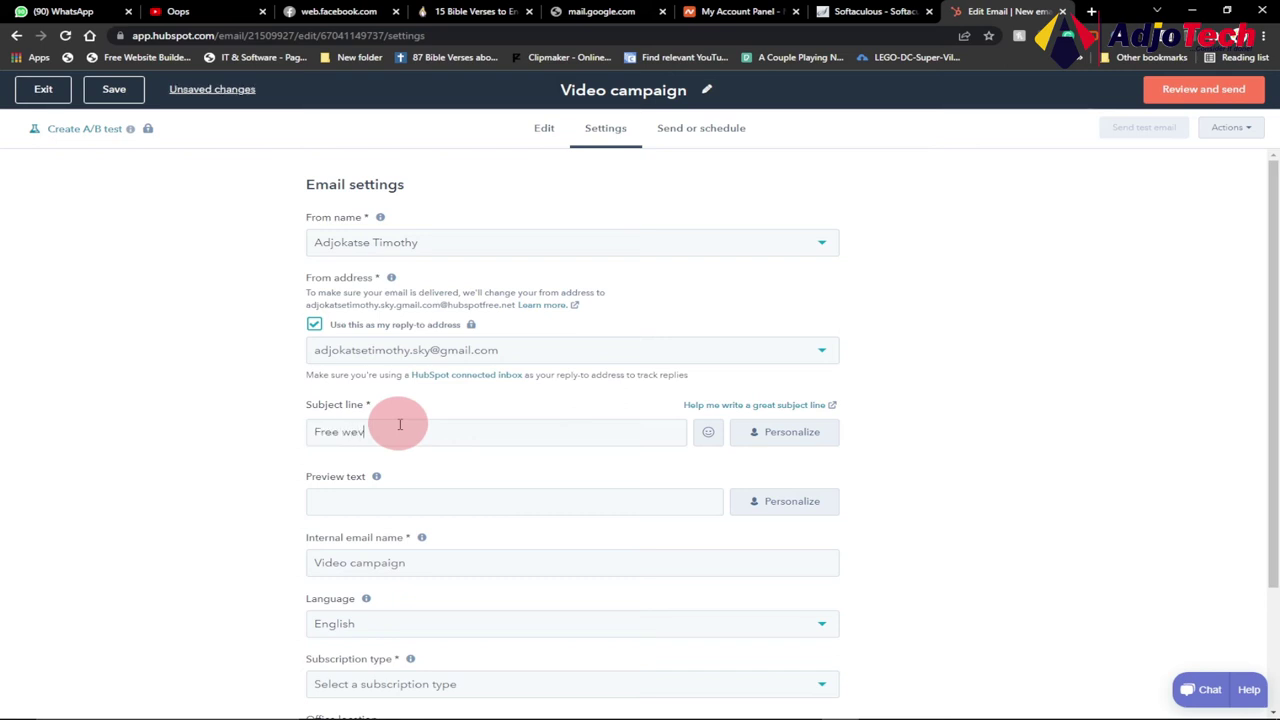
{"action": "type", "text": "Free wev"}
{"action": "key", "text": "BackSpace"}
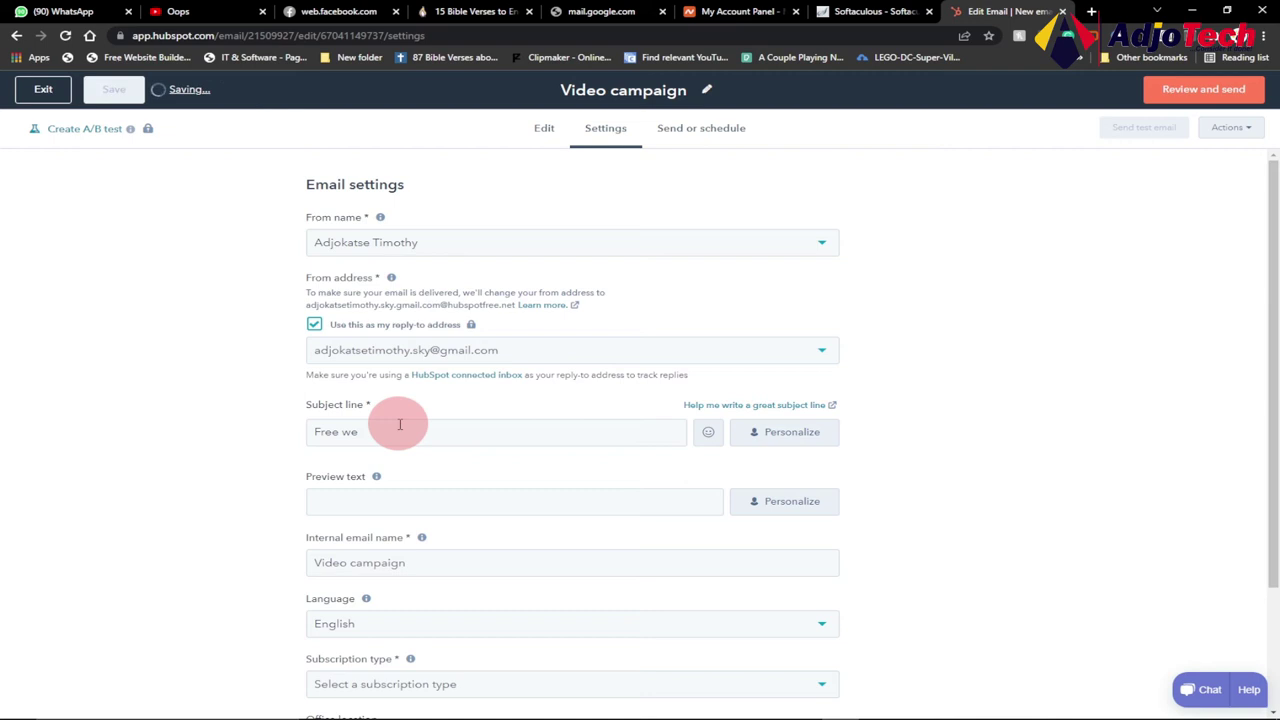
{"action": "type", "text": "b design c"}
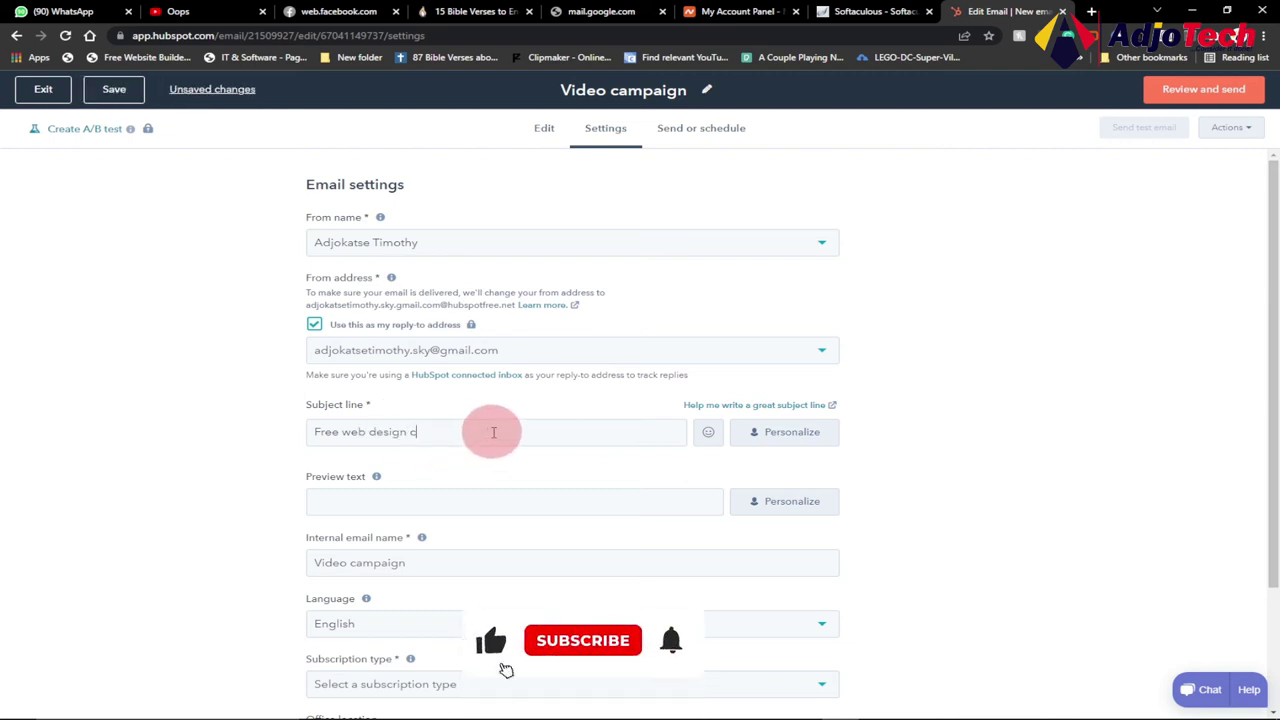
{"action": "type", "text": "ourse"}
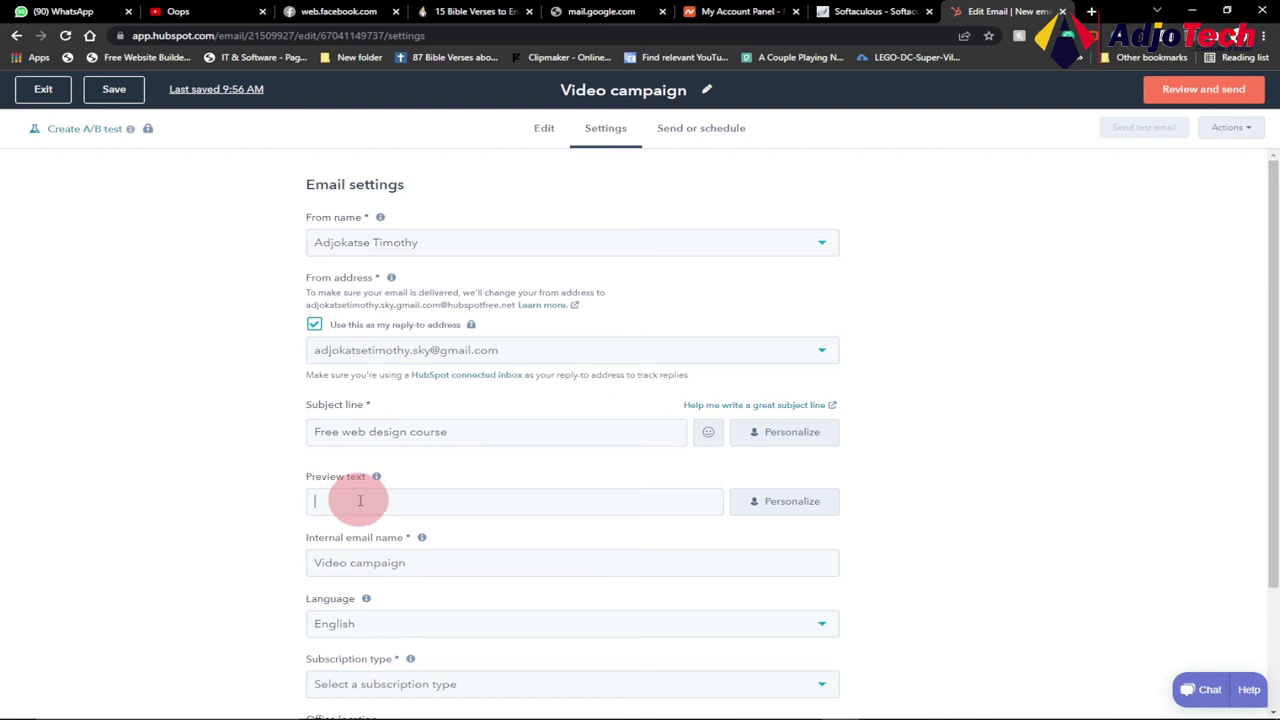
Copy the subject line "Free web design course" into the email's preview text.
{"action": "left_click", "coordinate": [366, 500]}
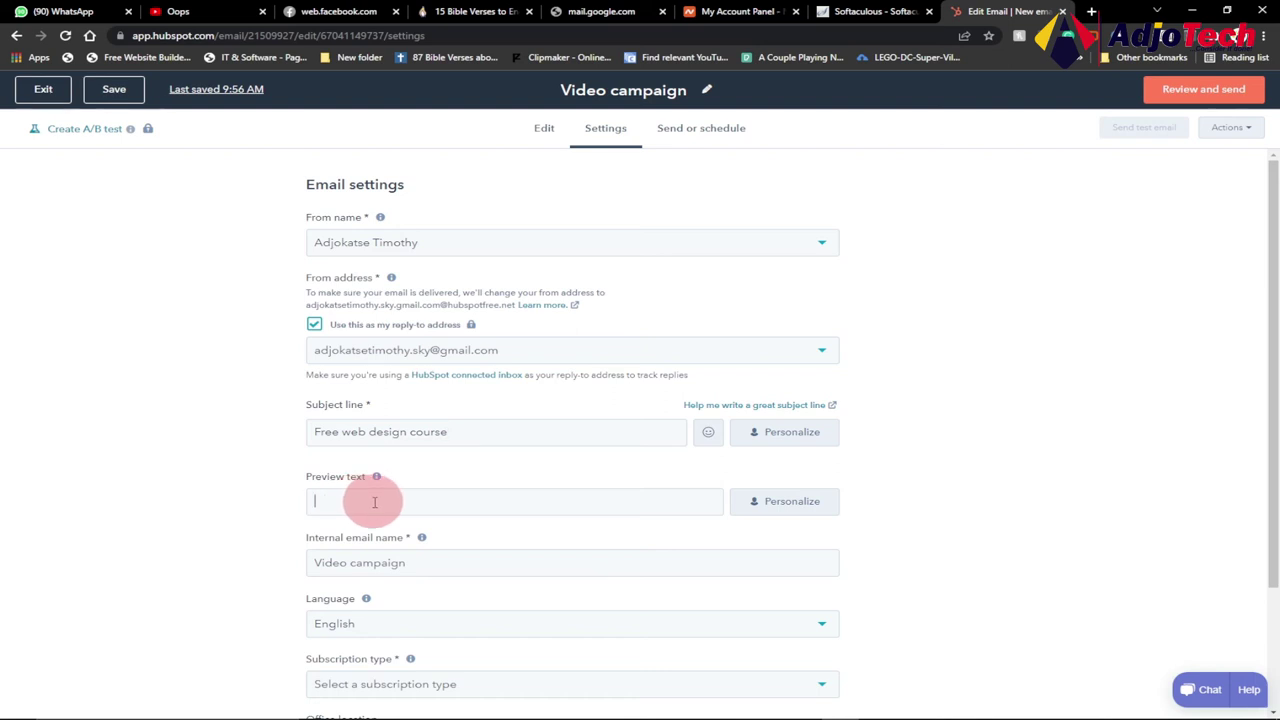
{"action": "left_click_drag", "start_coordinate": [448, 432], "coordinate": [310, 430]}
{"action": "key", "text": "ctrl+c"}
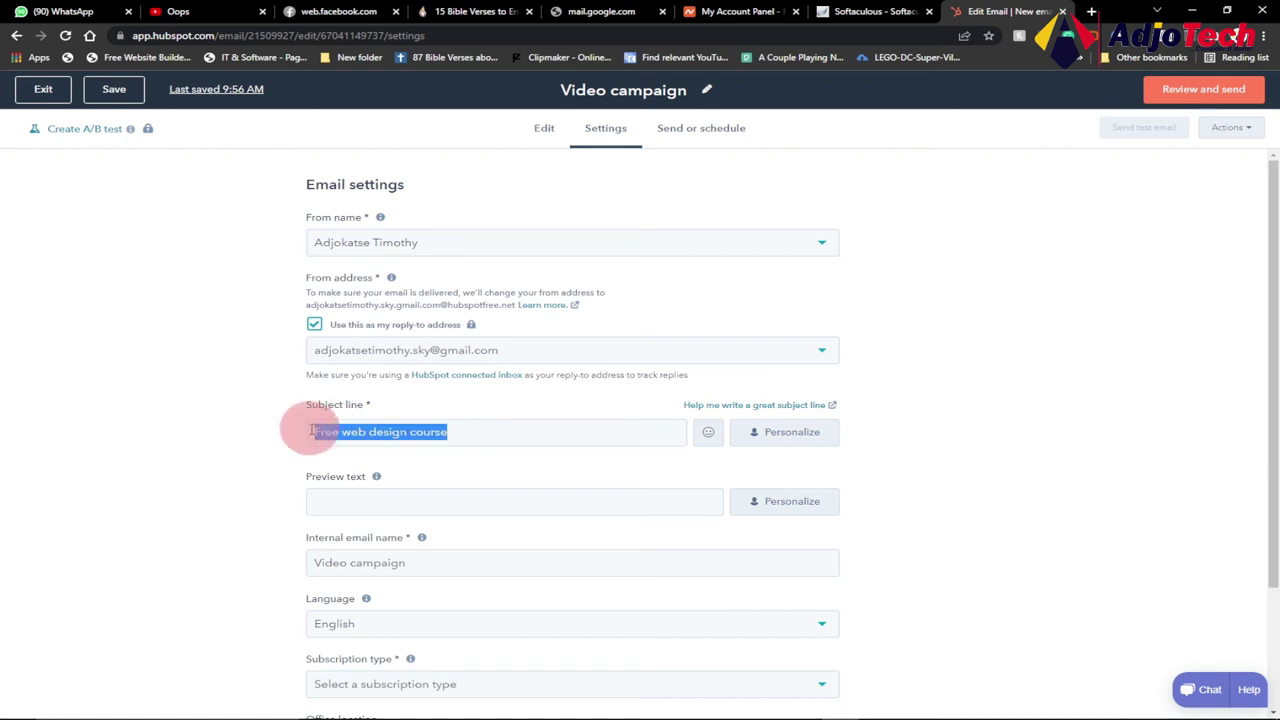
{"action": "left_click", "coordinate": [362, 498]}
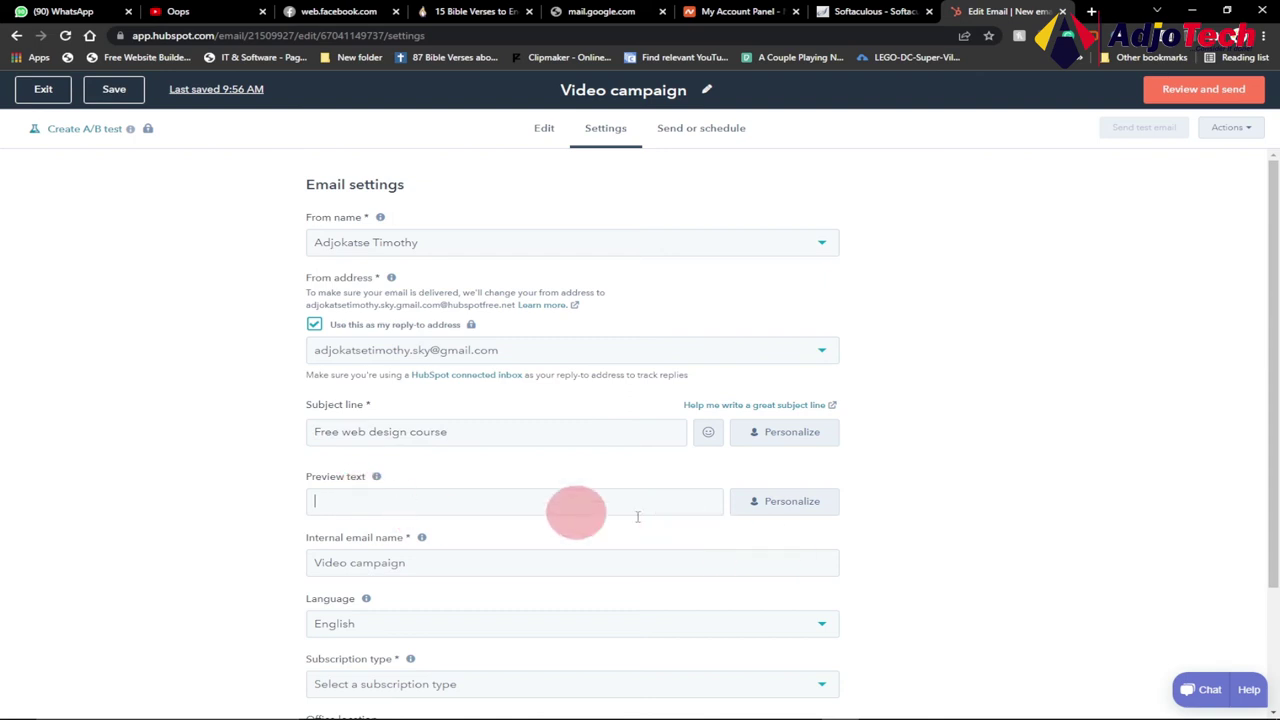
{"action": "key", "text": "ctrl+v"}
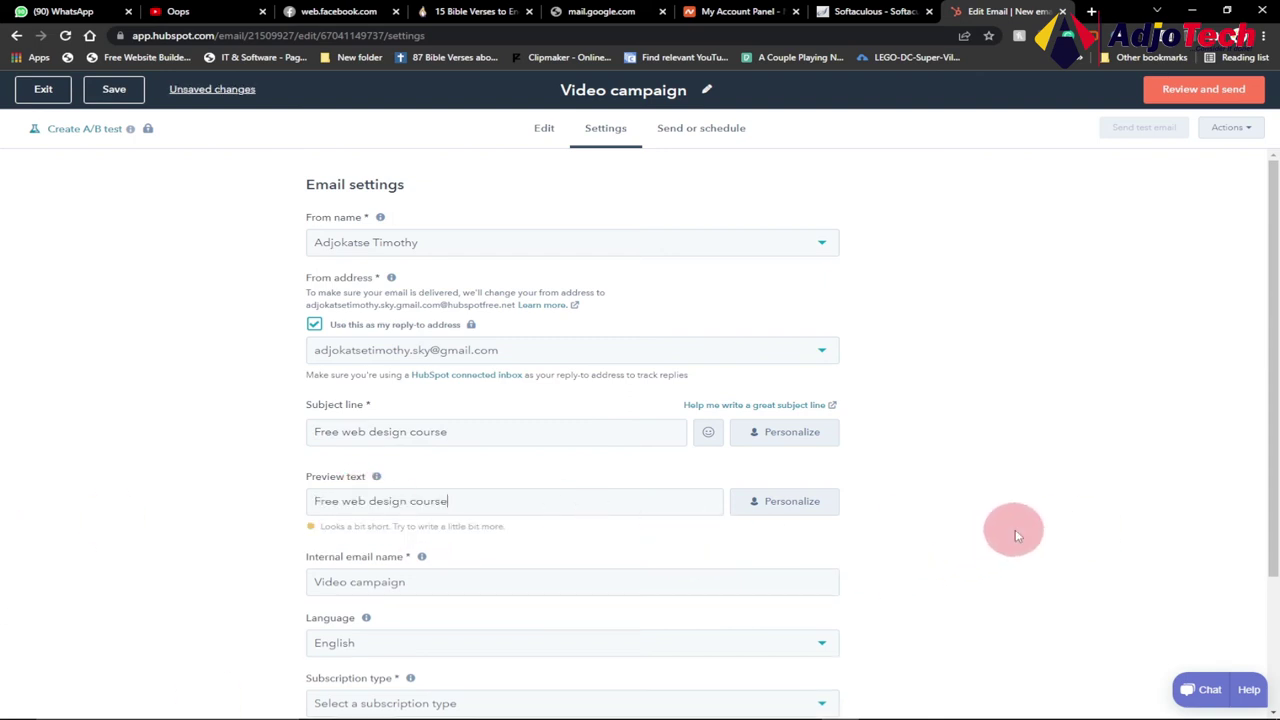
Set the email's subscription type to "Video course".
{"action": "scroll", "coordinate": [1015, 528], "scroll_direction": "down", "scroll_amount": 2}
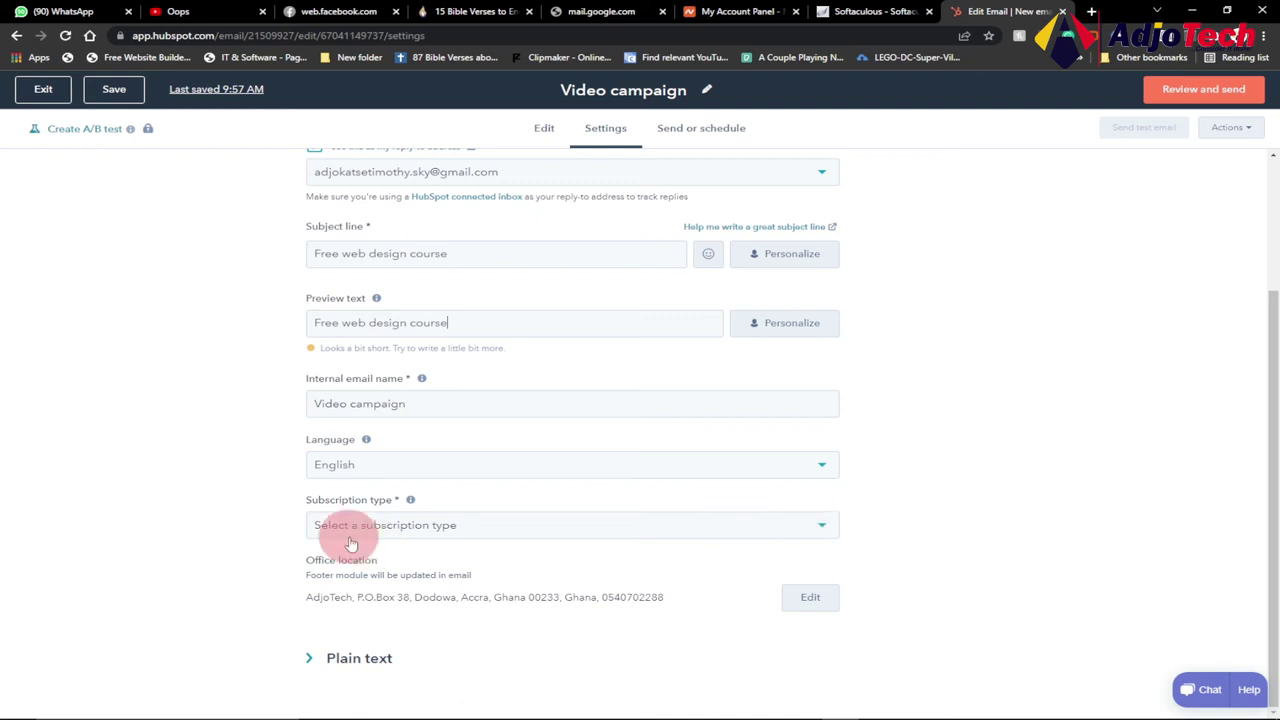
{"action": "left_click", "coordinate": [824, 530]}
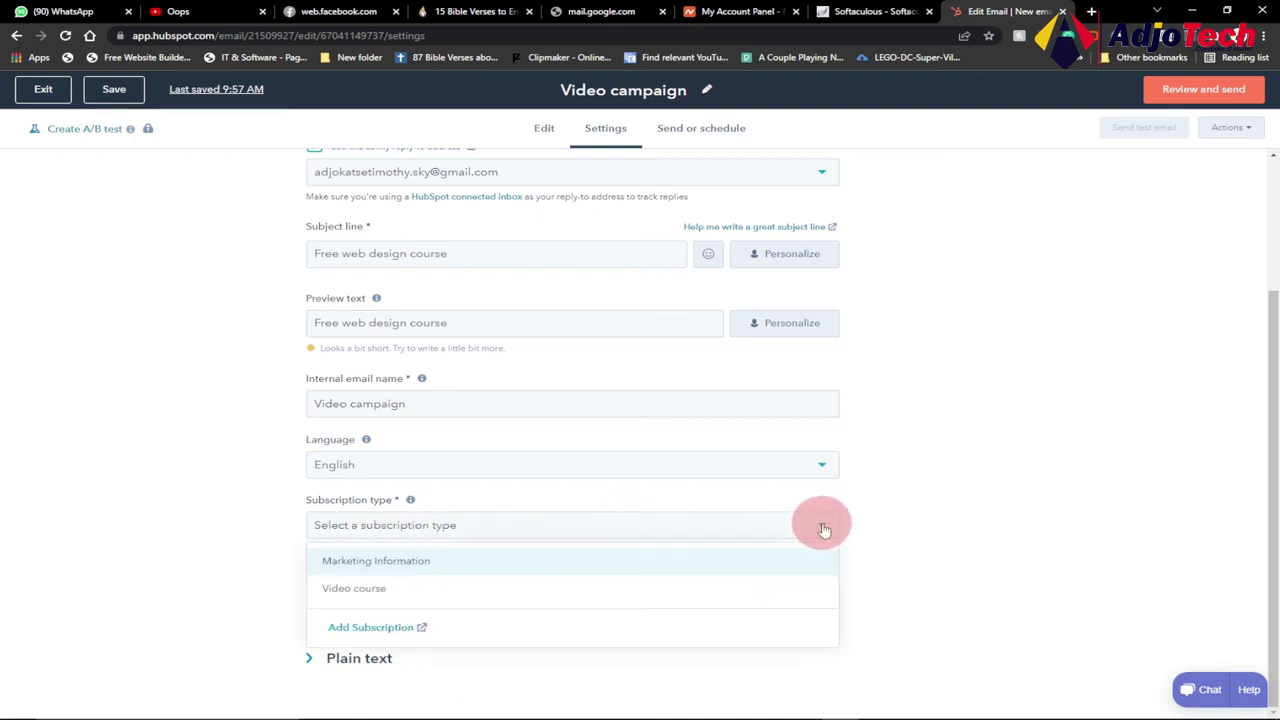
{"action": "left_click", "coordinate": [368, 590]}
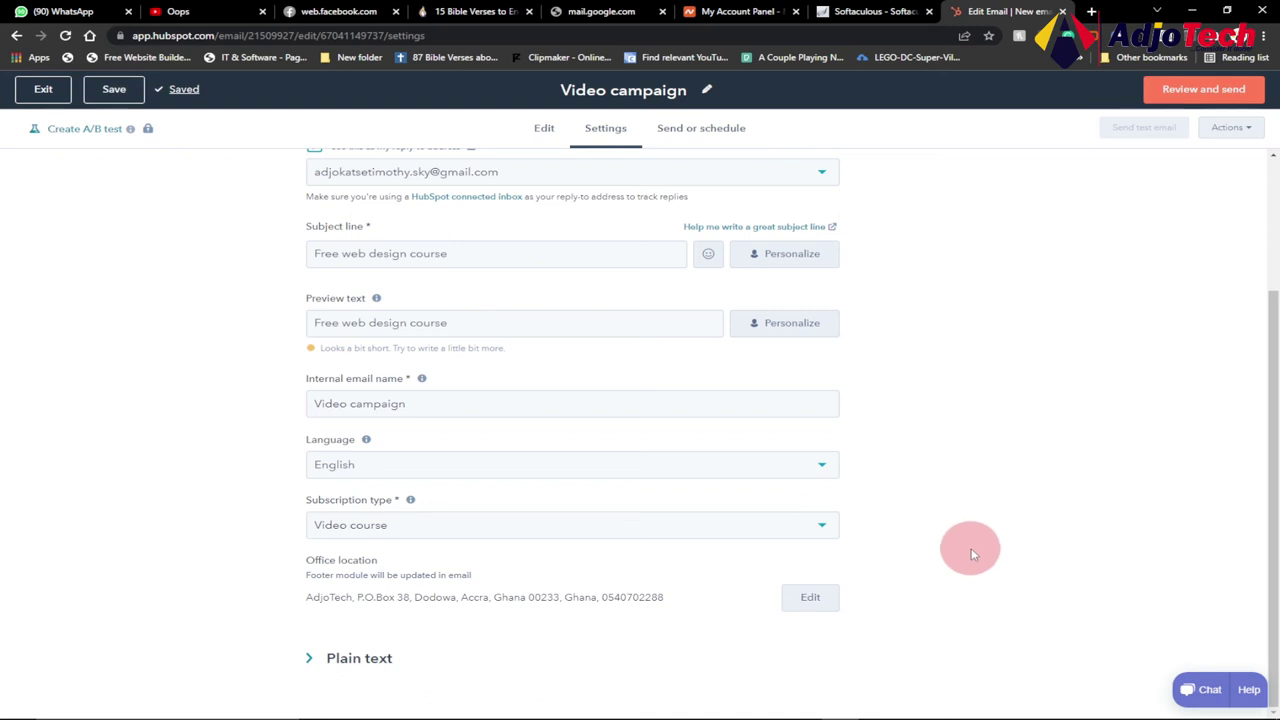
Select the sample contact as the email's recipient and set the sending option to Send now.
{"action": "left_click", "coordinate": [712, 134]}
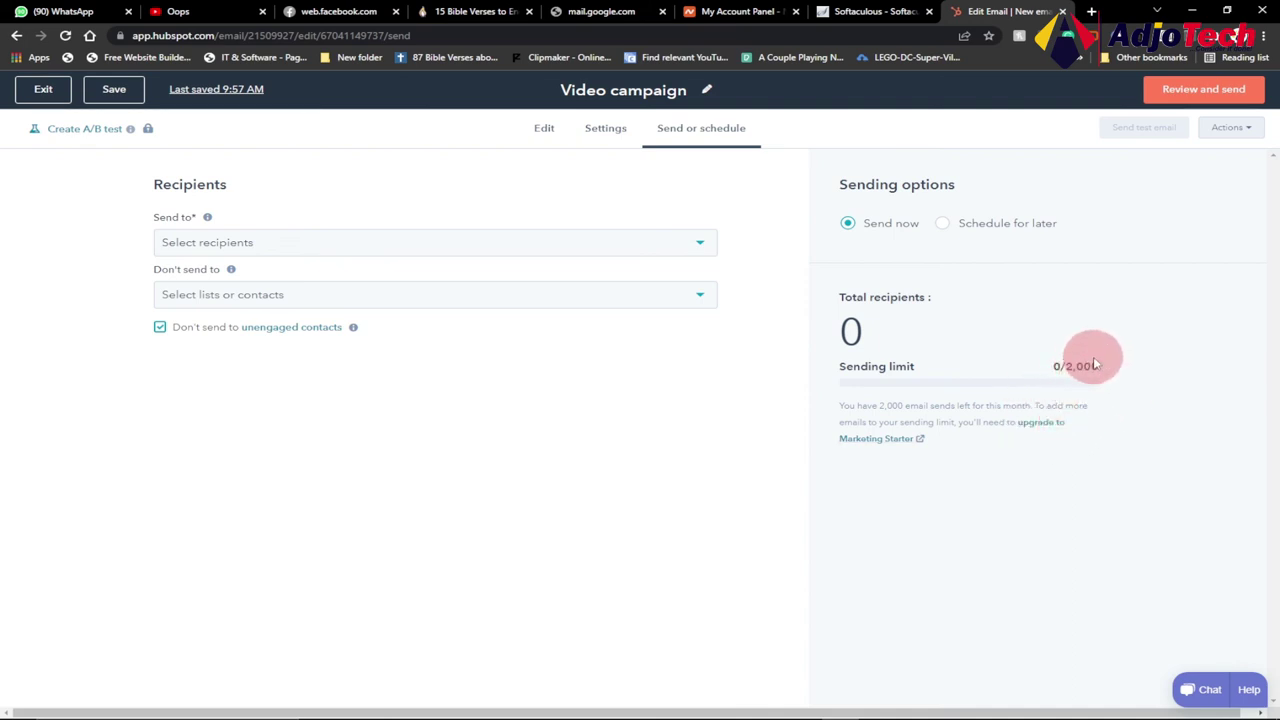
{"action": "left_click", "coordinate": [265, 244]}
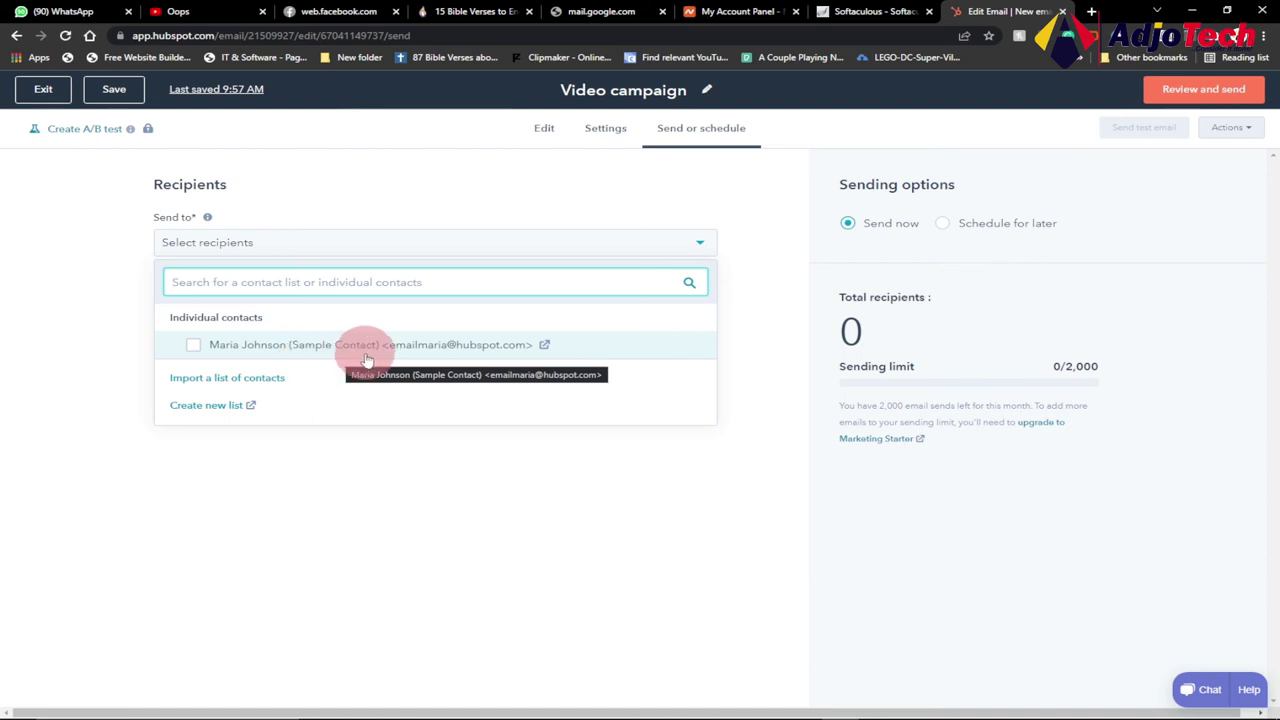
{"action": "left_click", "coordinate": [218, 413]}
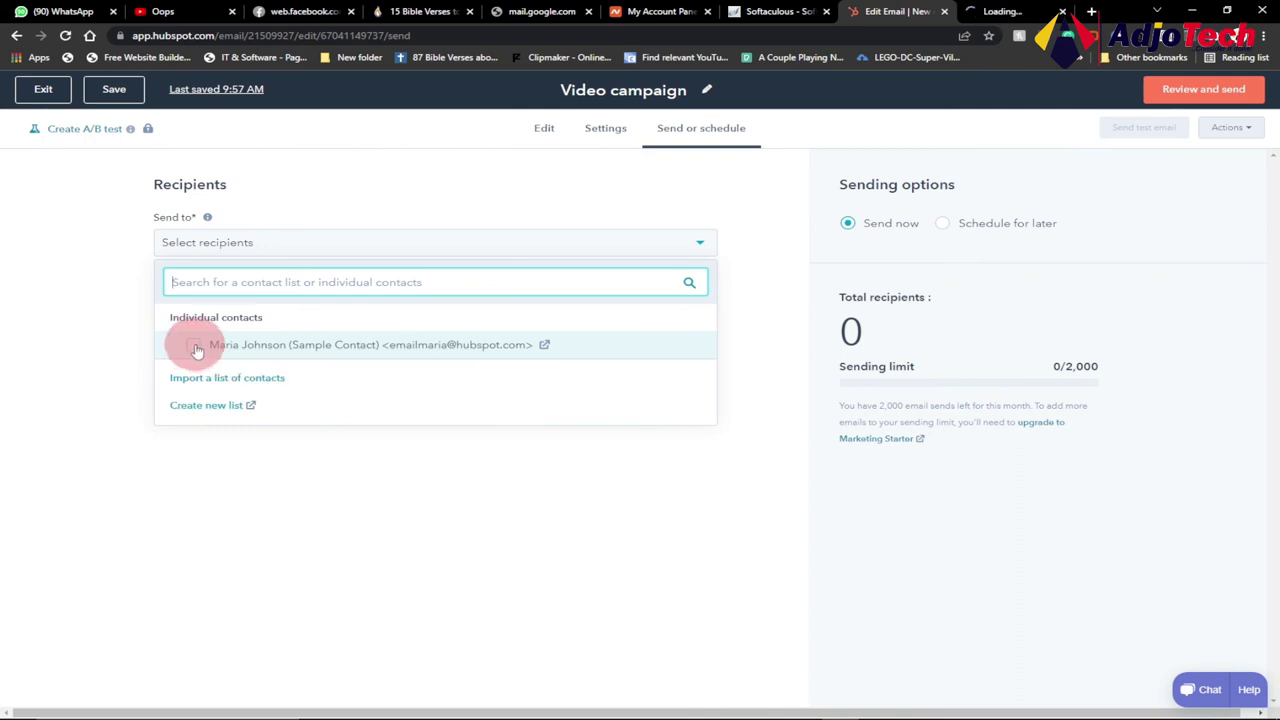
{"action": "left_click", "coordinate": [195, 347]}
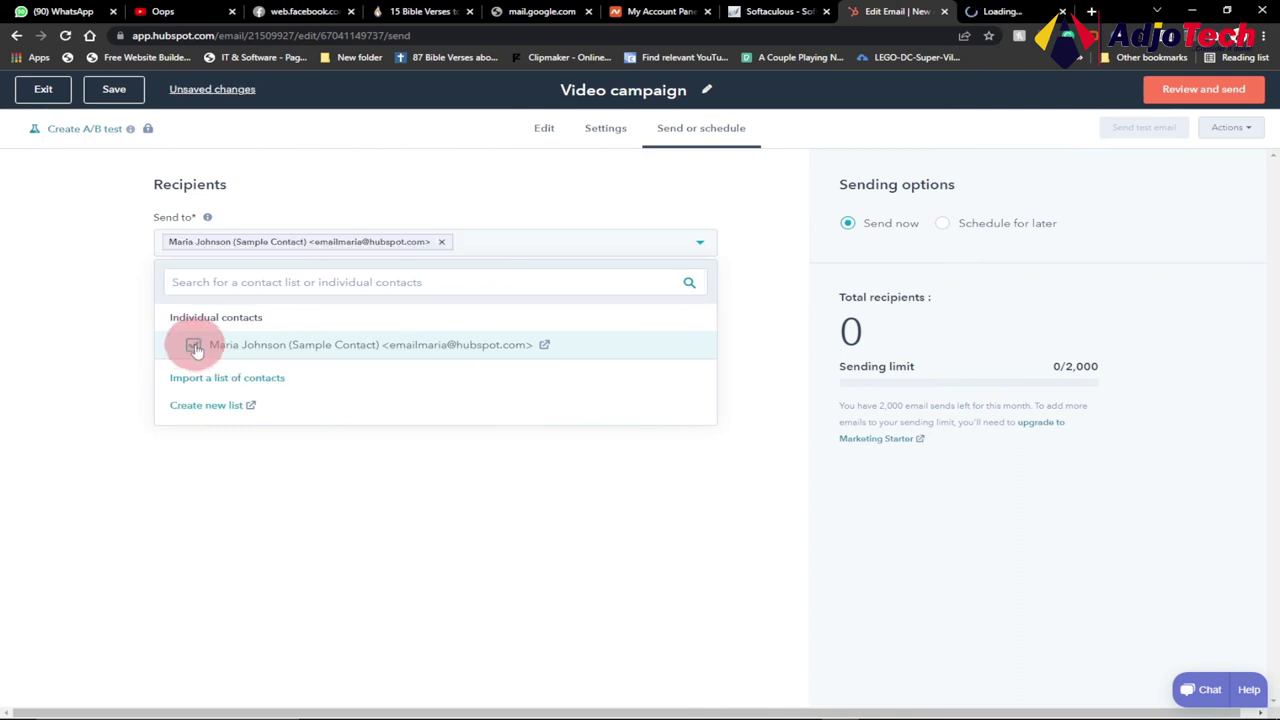
{"action": "left_click", "coordinate": [527, 201]}
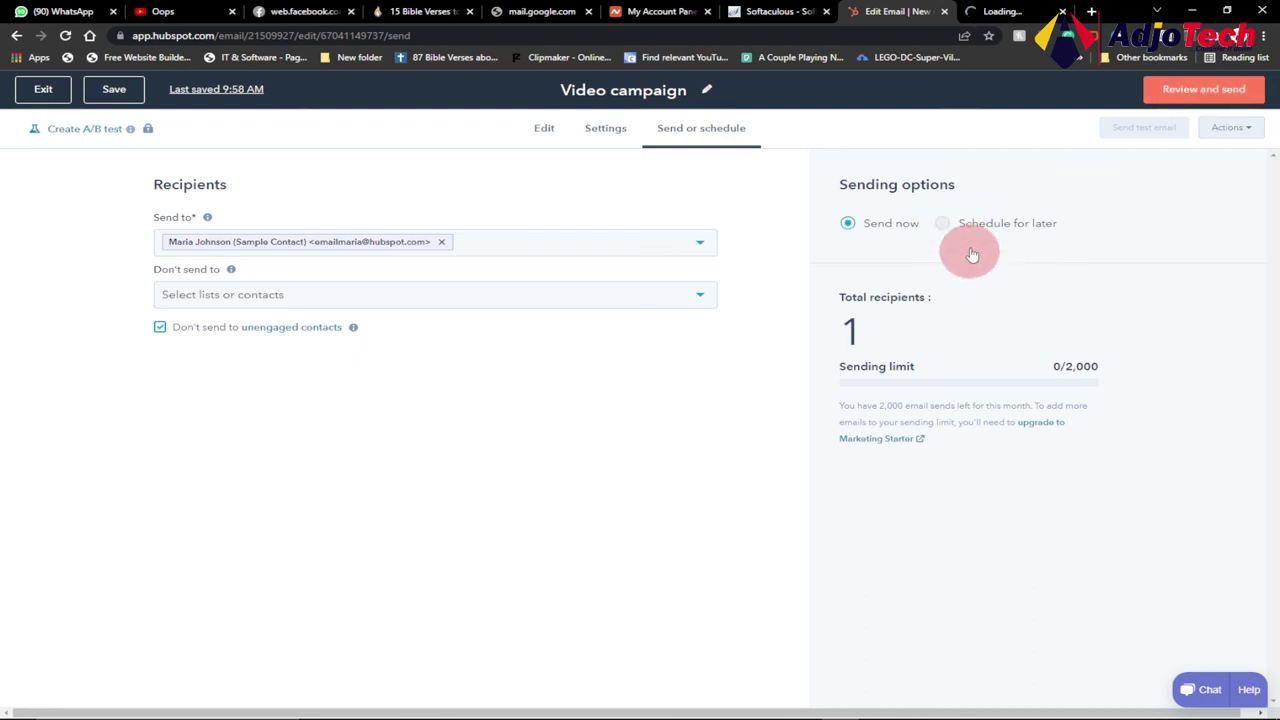
{"action": "left_click", "coordinate": [942, 223]}
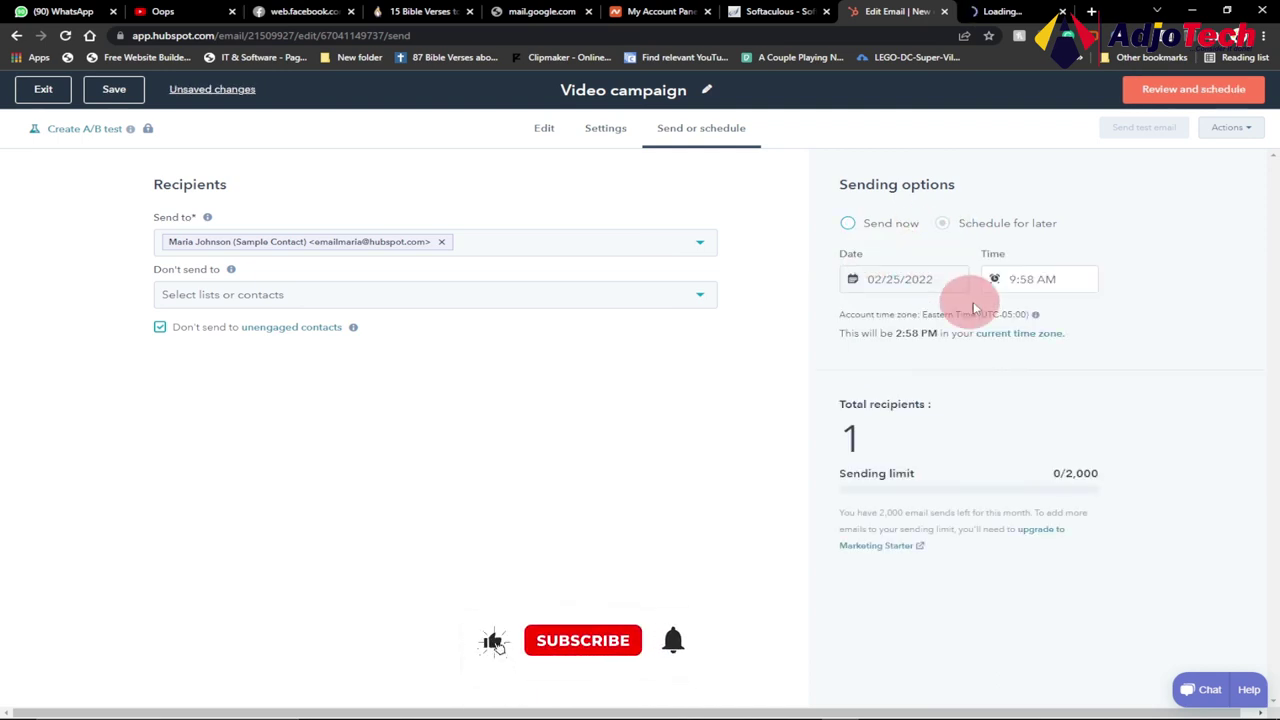
{"action": "left_click", "coordinate": [847, 223]}
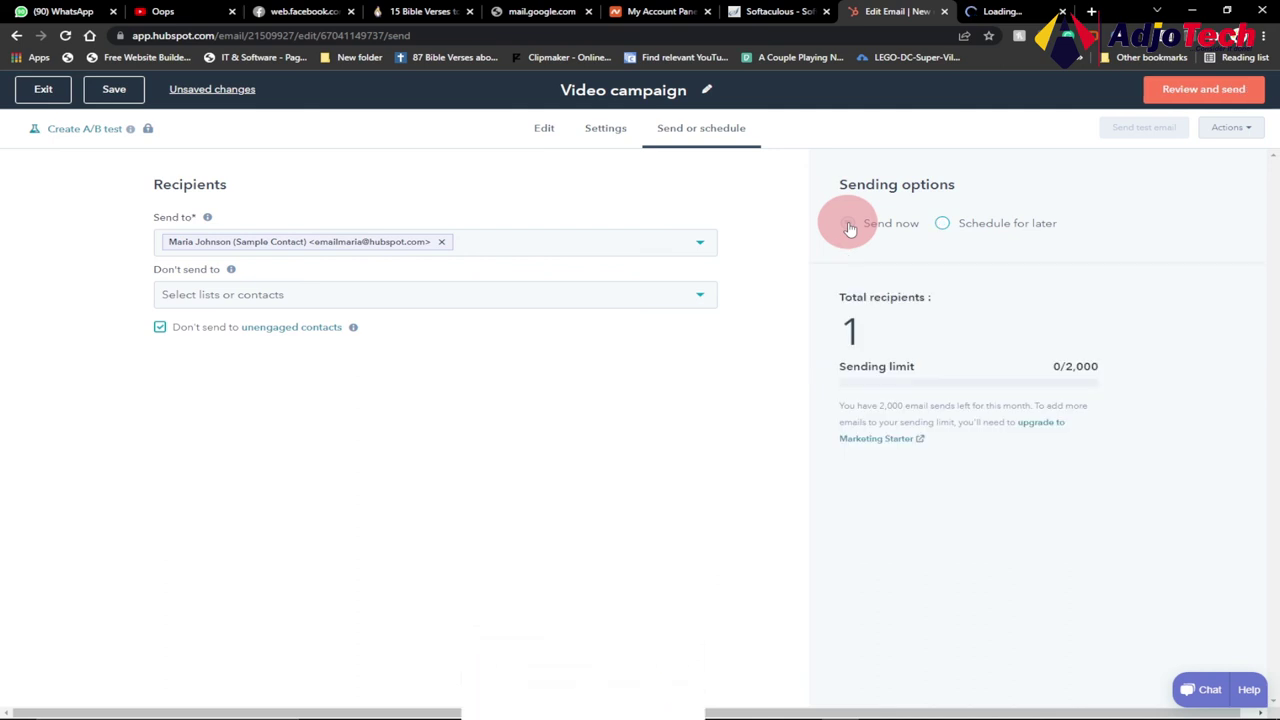